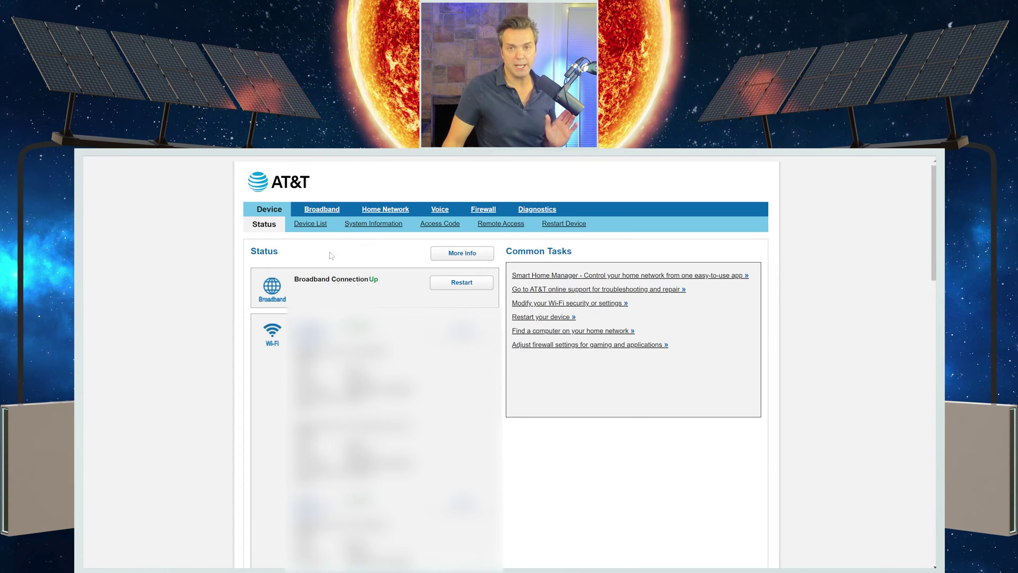
Search the router's Device List for 'jasminer' and jump to the second match.
left_click(313, 225)
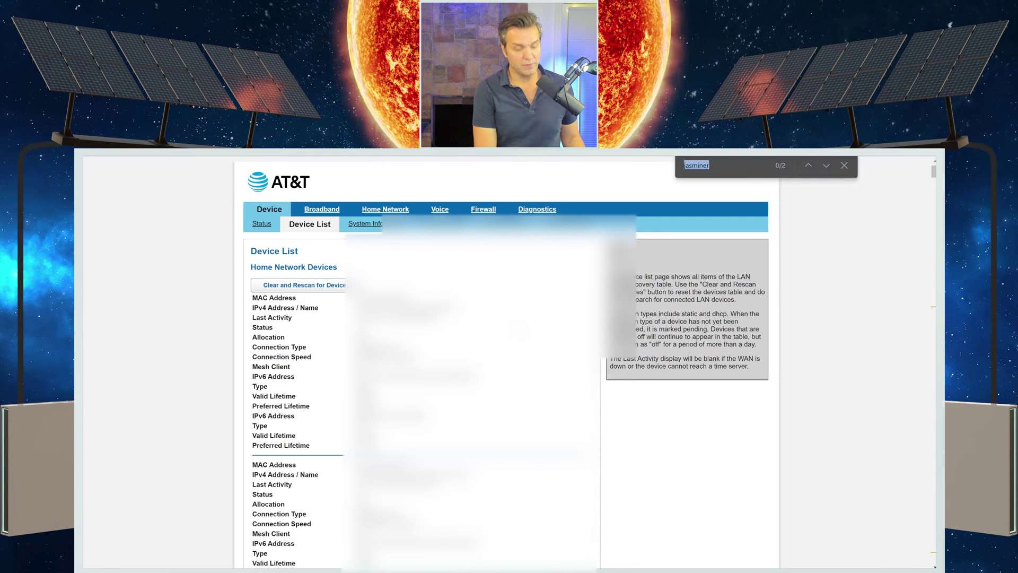
key("ctrl+f")
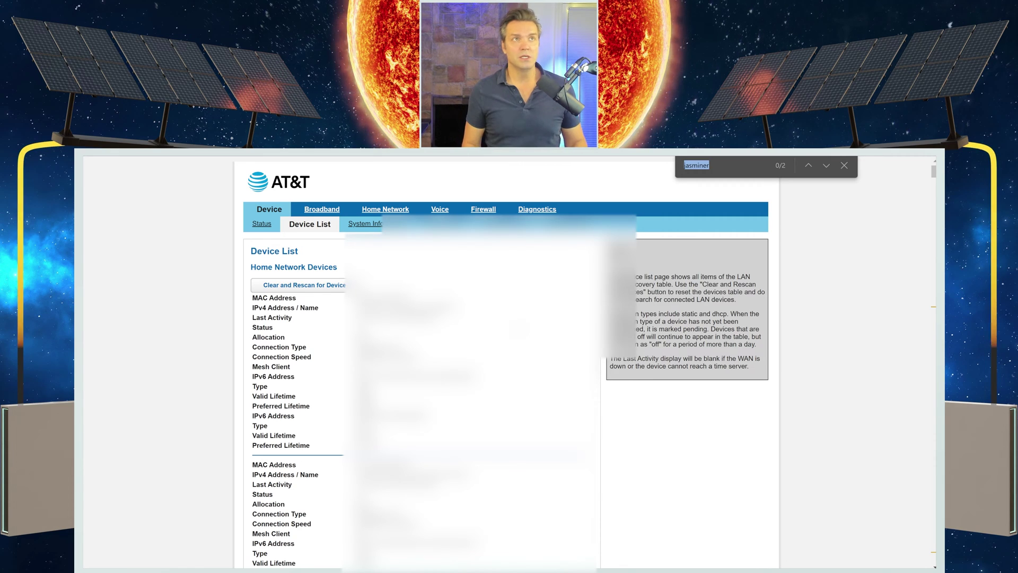
type("jasminer")
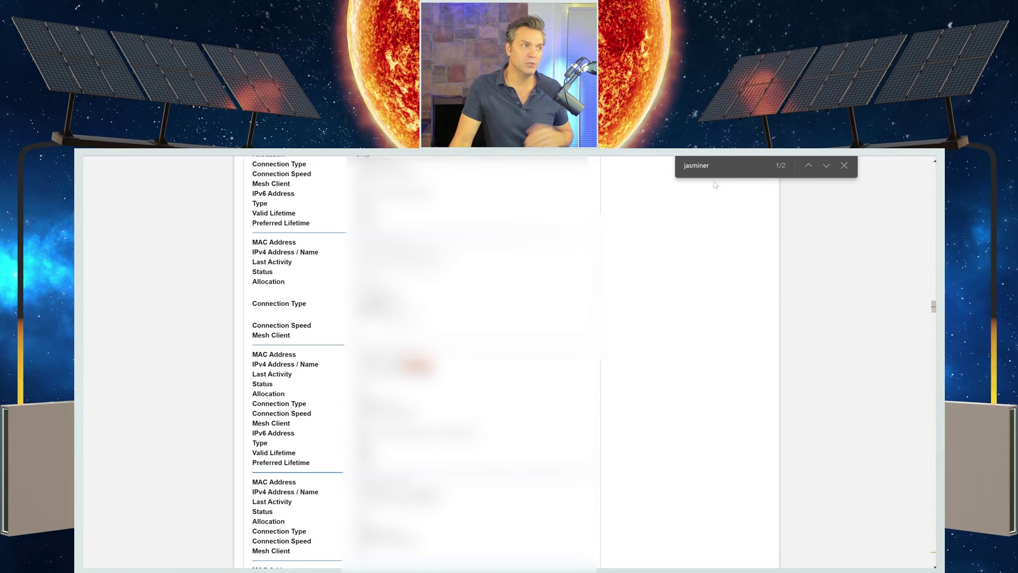
left_click(809, 166)
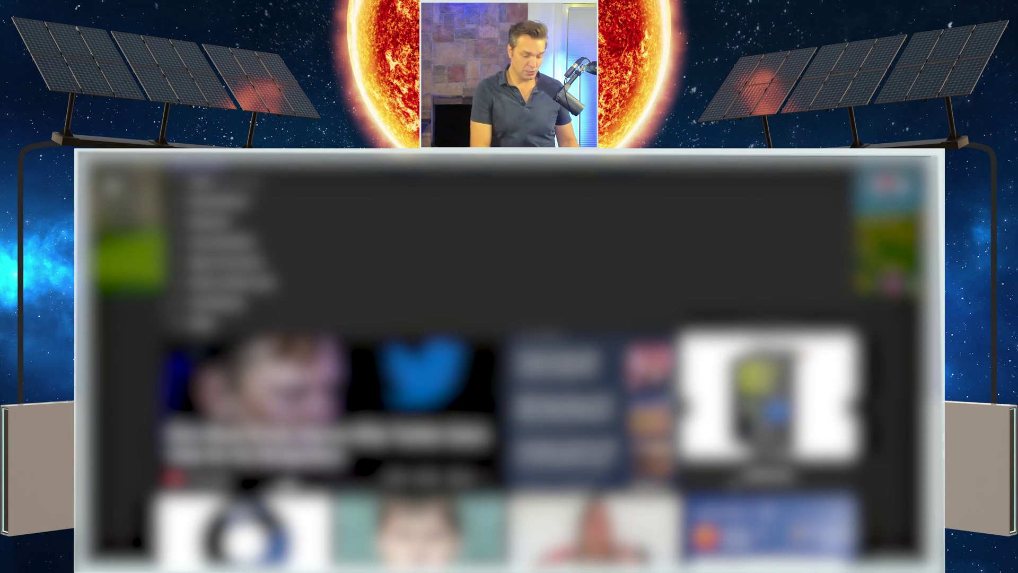
Load the miner at 192.168.1.201 and sign in with the admin username and password.
key("Return")
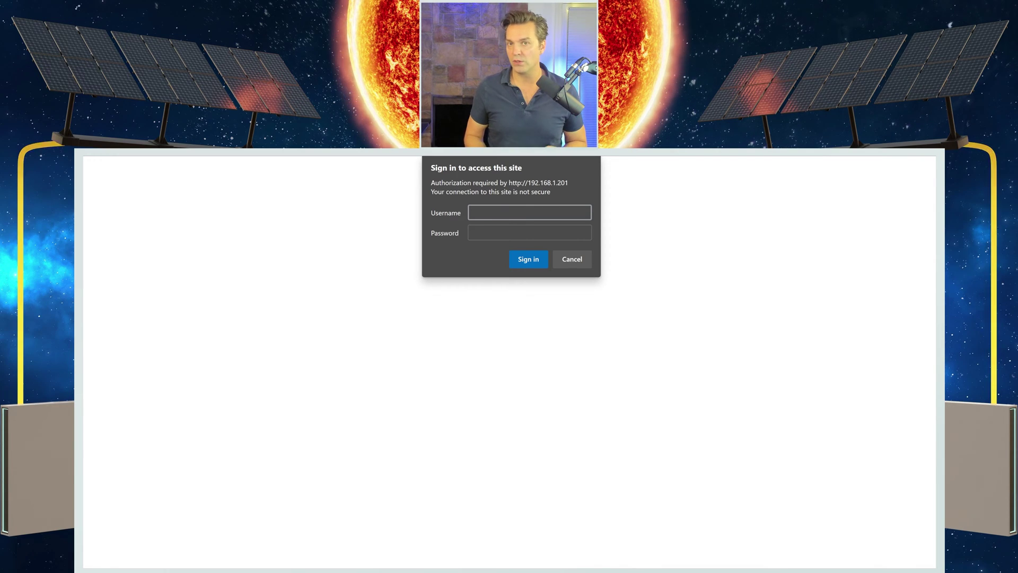
type("root")
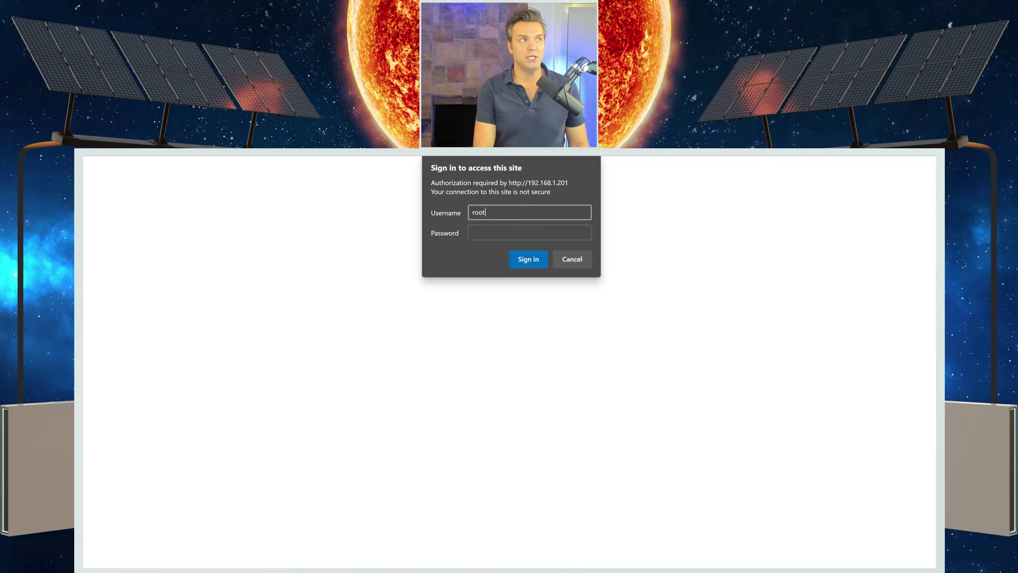
key("Tab")
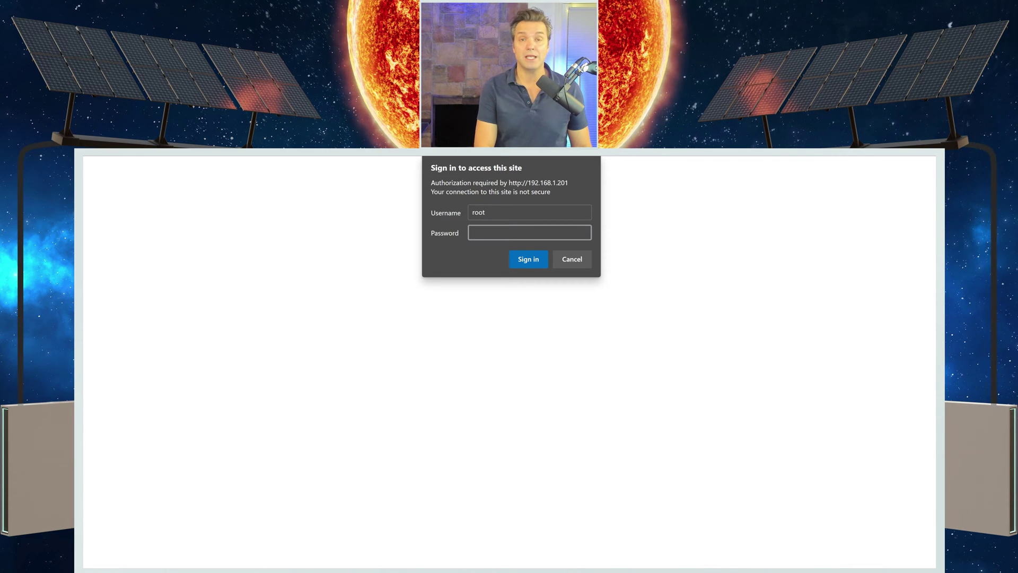
type("***")
key("Return")
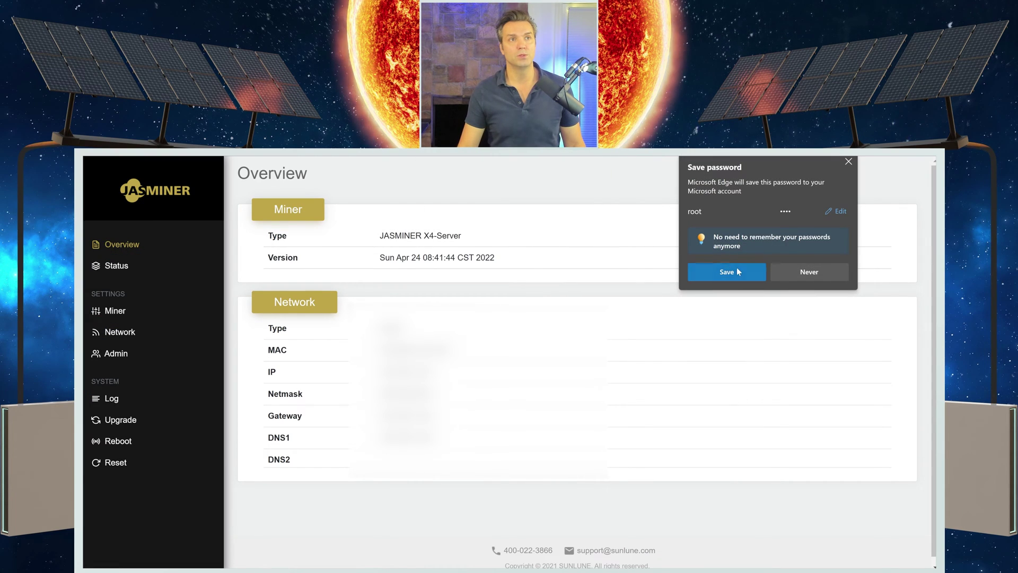
Save the miner login in Edge and highlight the X4-Server type and firmware version date.
left_click(737, 272)
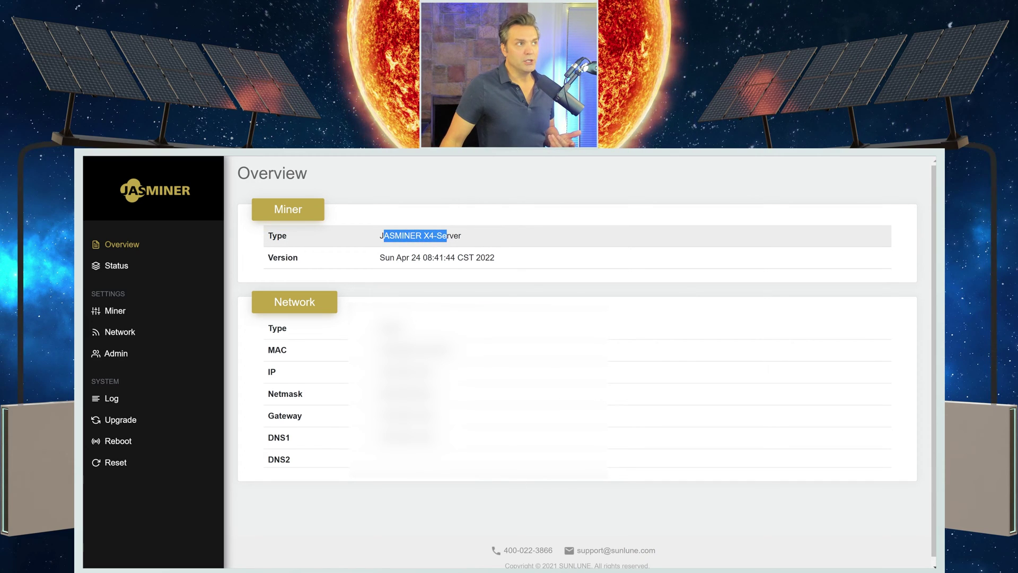
left_click(450, 255)
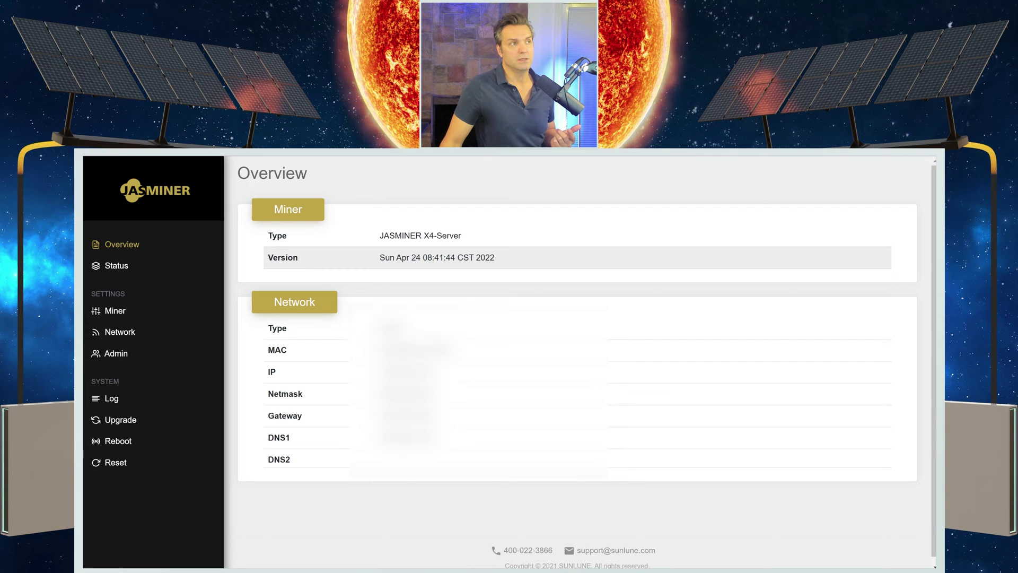
left_click_drag(385, 257, 512, 240)
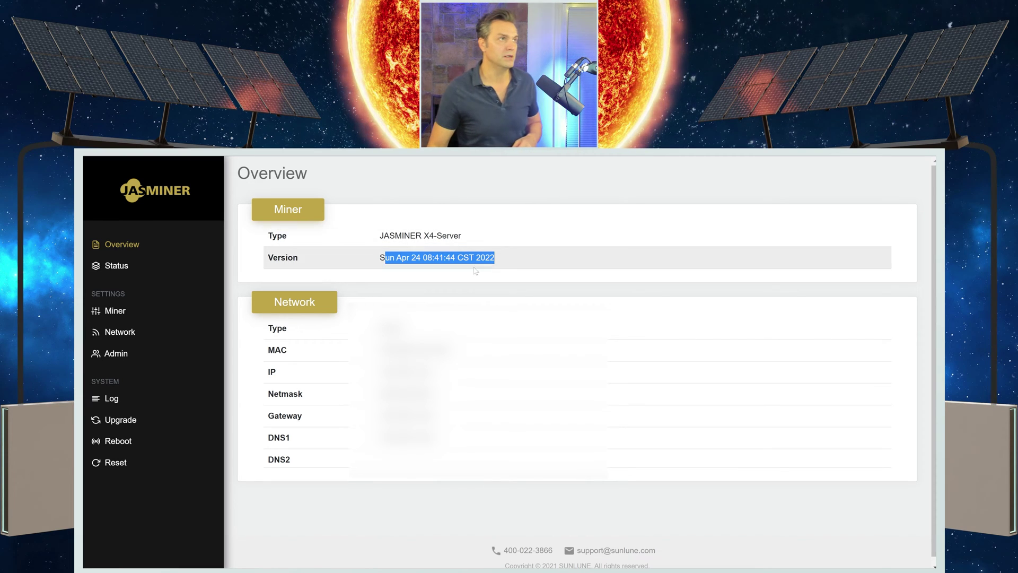
left_click(530, 258)
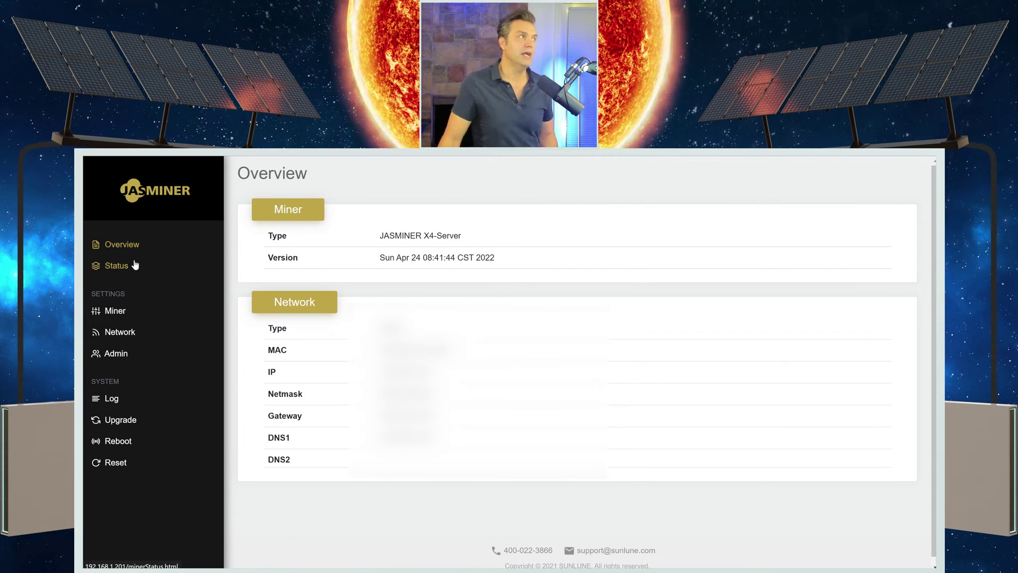
View the Admin password page, then open the Miner pool settings with empty Pools 1–3.
left_click(118, 357)
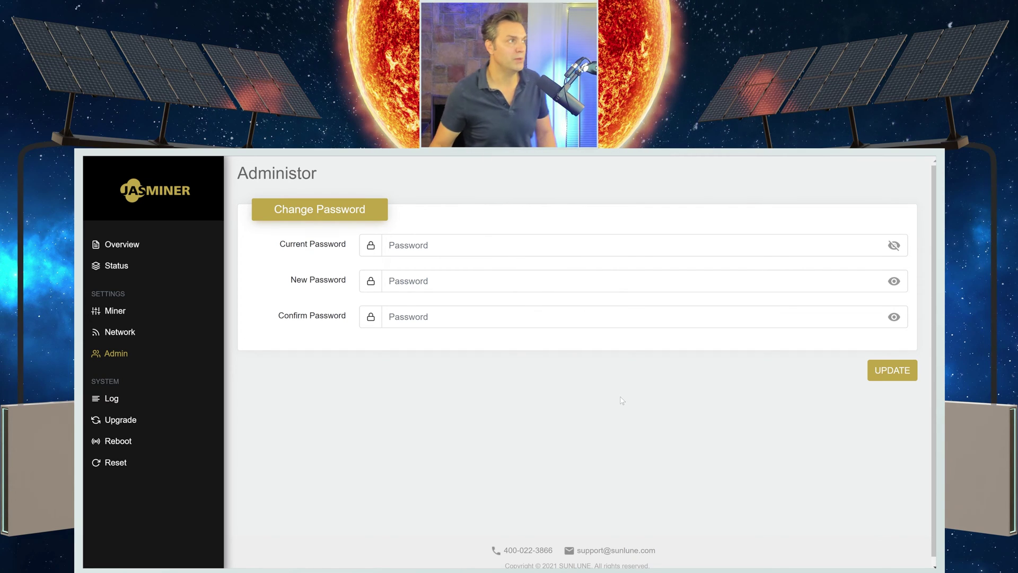
left_click(116, 310)
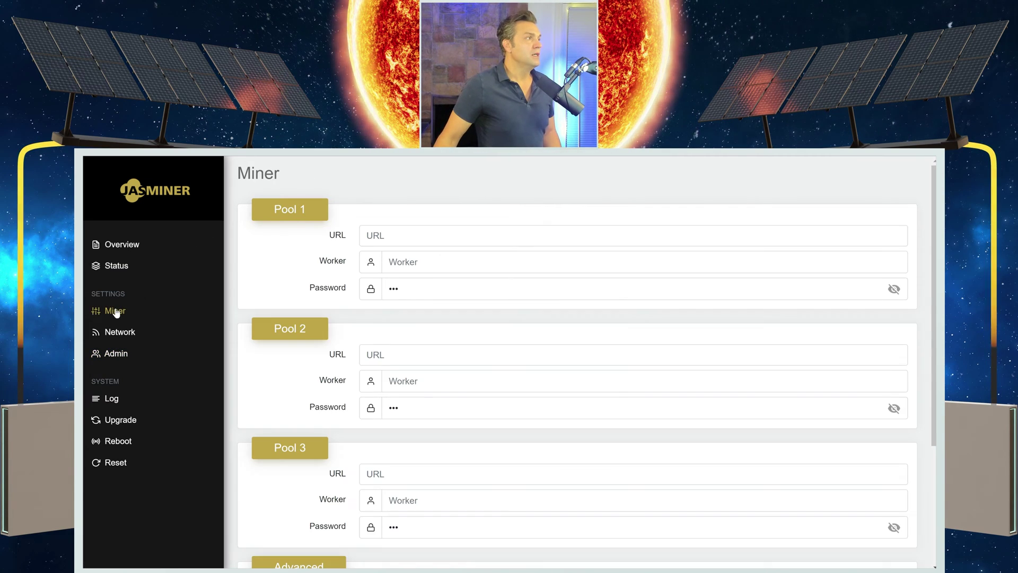
Review Status: pools Dead, boards at frequency 200 with 0.00 MH/s, fans 660 and 540.
left_click(127, 275)
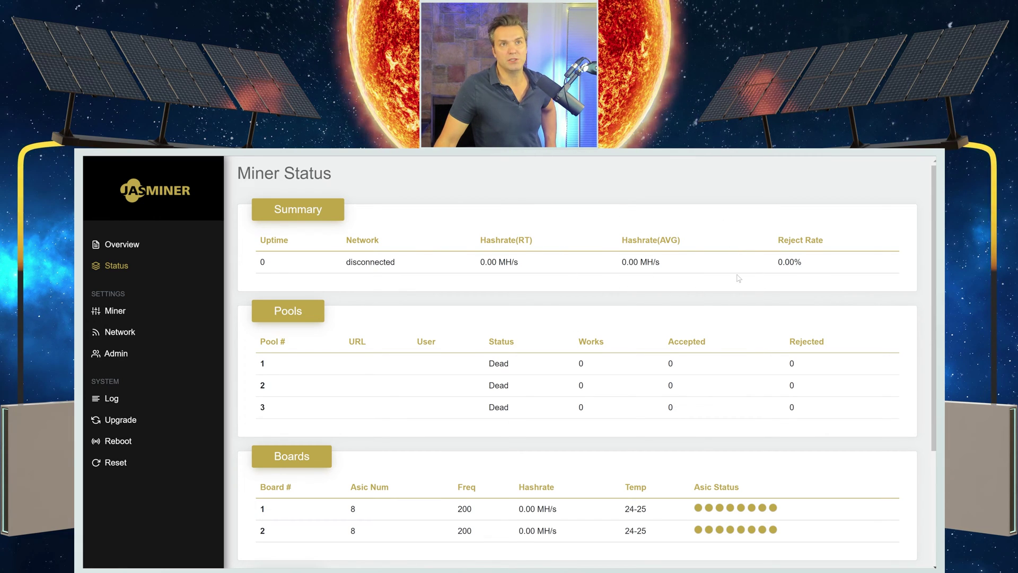
scroll(619, 323, "down", 1)
scroll(619, 323, "down", 1)
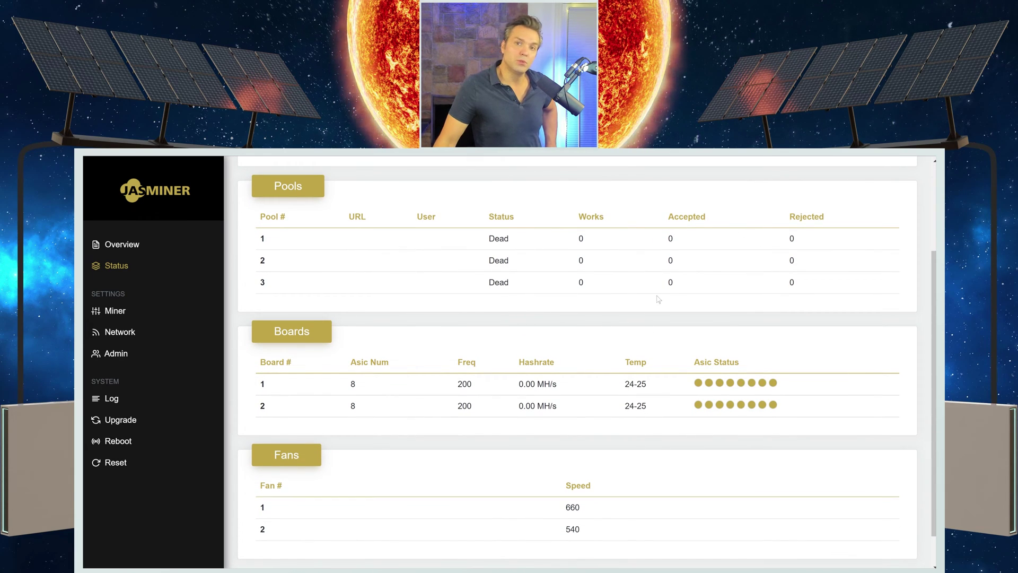
scroll(630, 283, "down", 1)
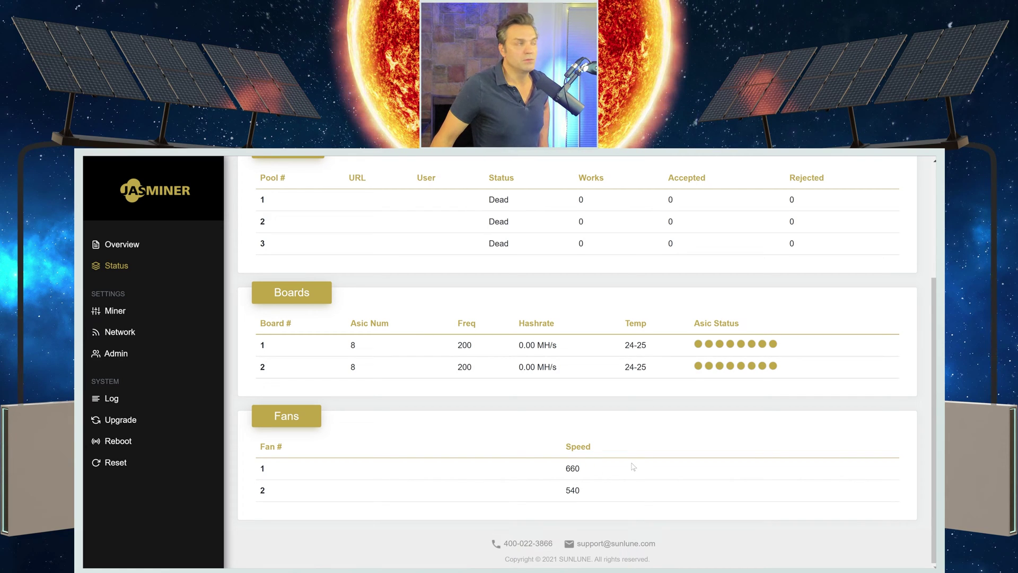
Return to Miner settings and scroll to the Advanced section showing ETH at 200MHZ.
left_click(112, 312)
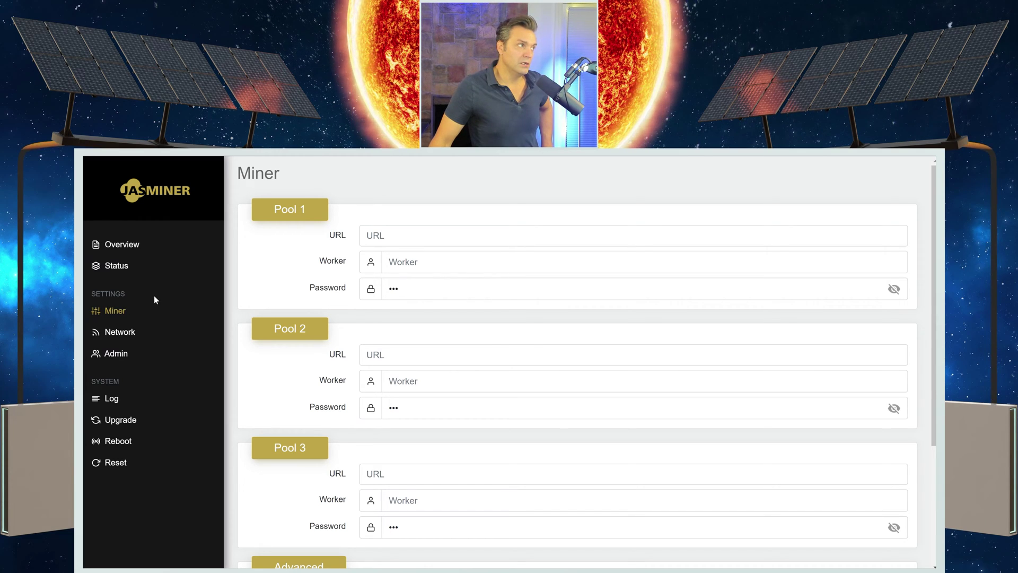
scroll(255, 301, "down", 3)
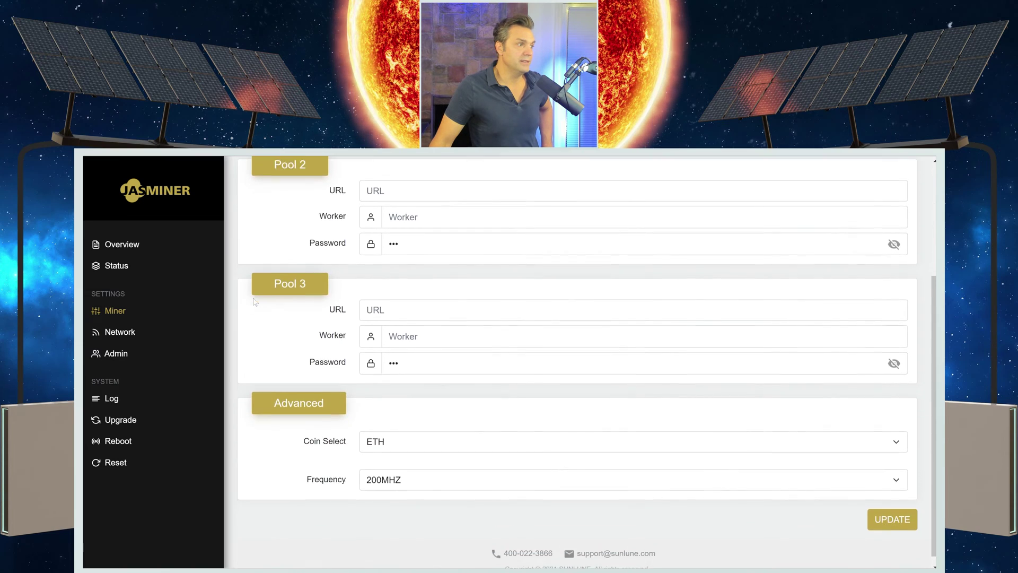
scroll(255, 302, "down", 1)
scroll(255, 301, "up", 3)
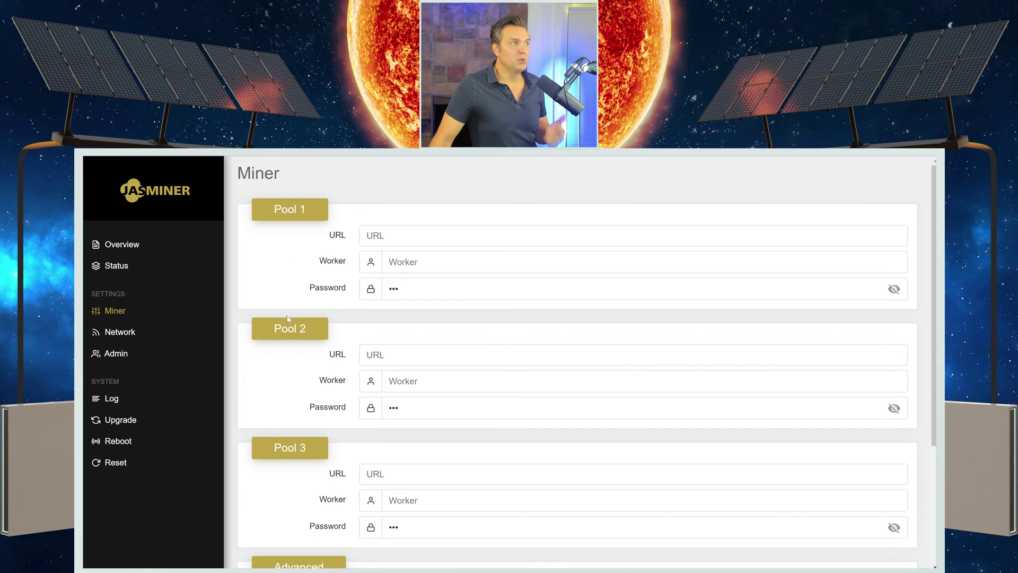
scroll(288, 320, "down", 3)
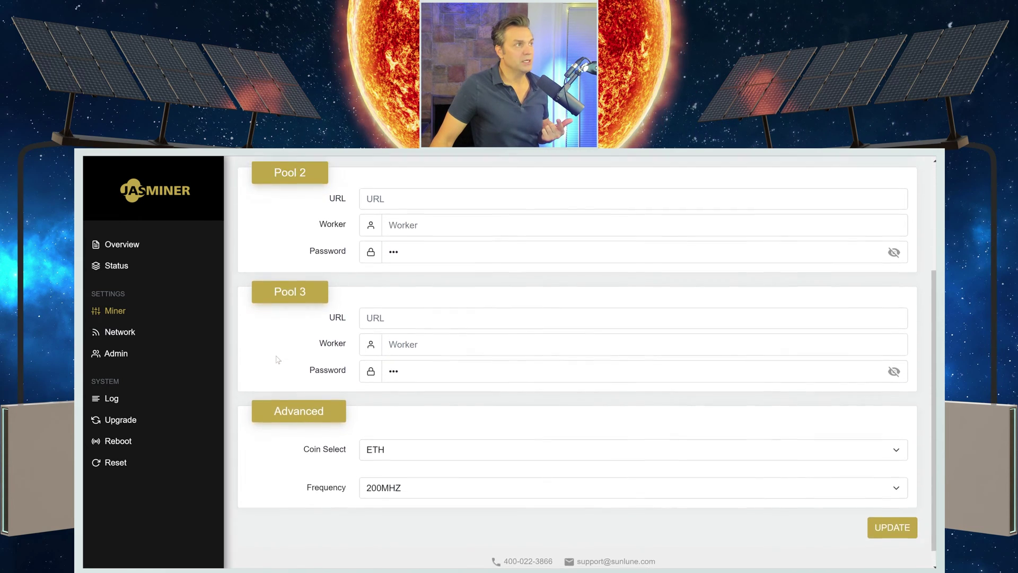
scroll(278, 360, "up", 3)
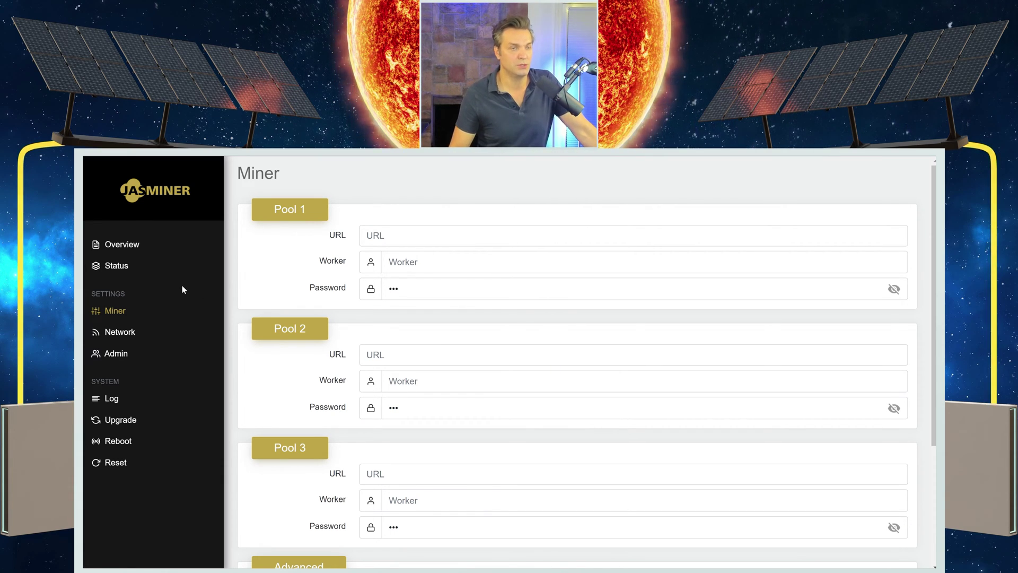
scroll(467, 254, "down", 4)
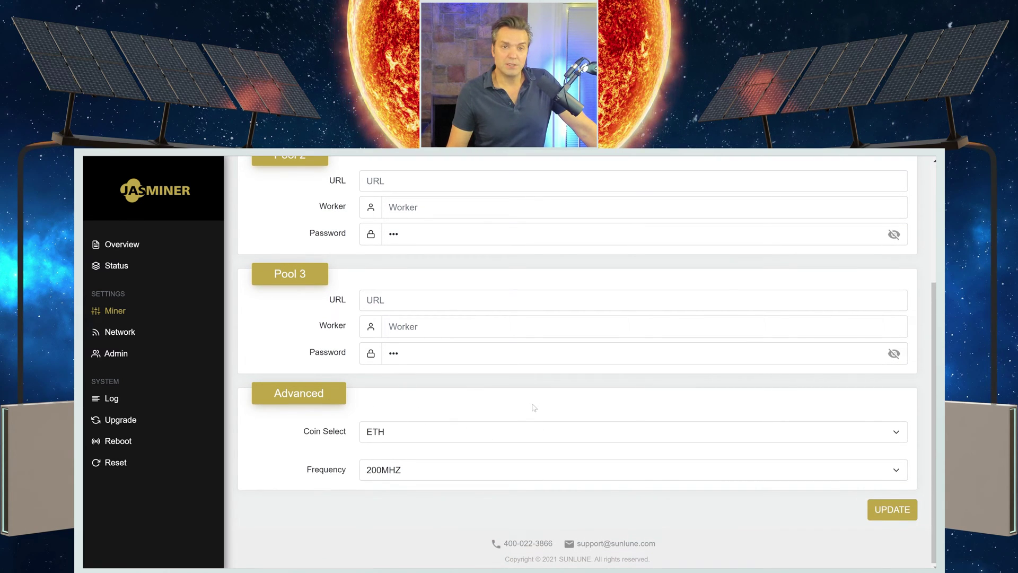
Toggle Coin Select between ETC and ETH, leaving it on ETH.
left_click(493, 438)
left_click(484, 459)
left_click(485, 434)
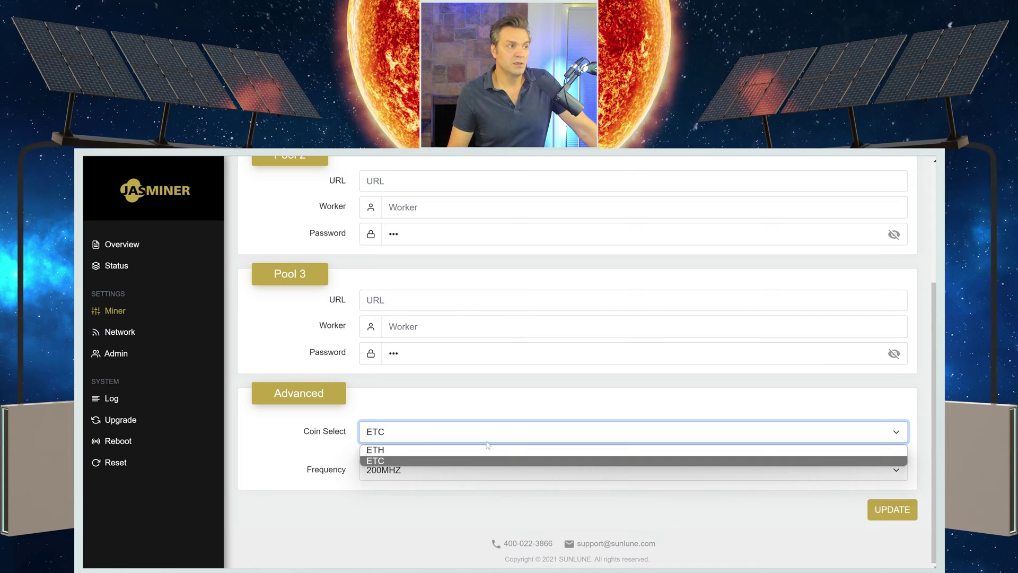
left_click(484, 450)
left_click(491, 436)
left_click(483, 461)
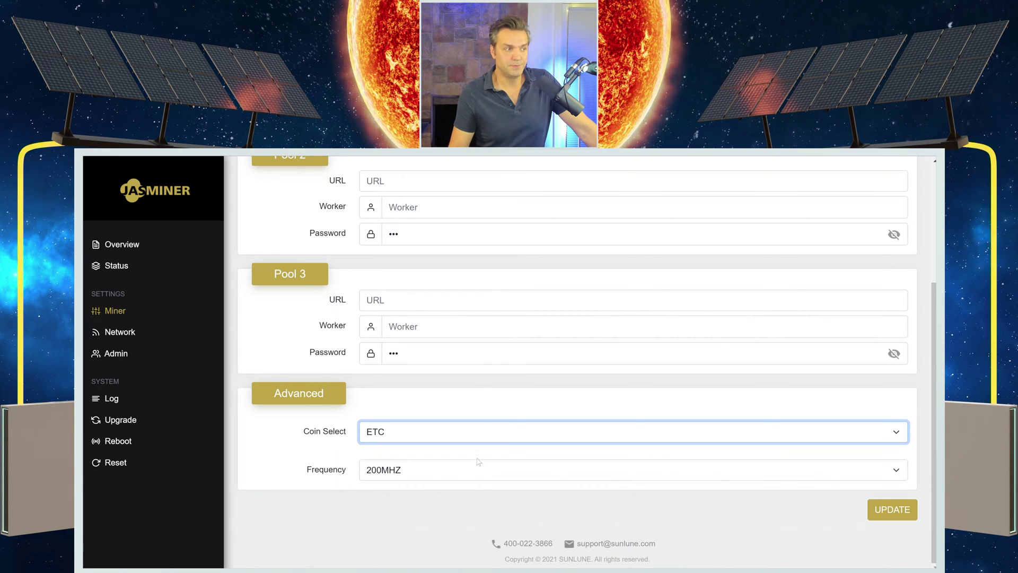
left_click(482, 436)
left_click(477, 450)
left_click(482, 438)
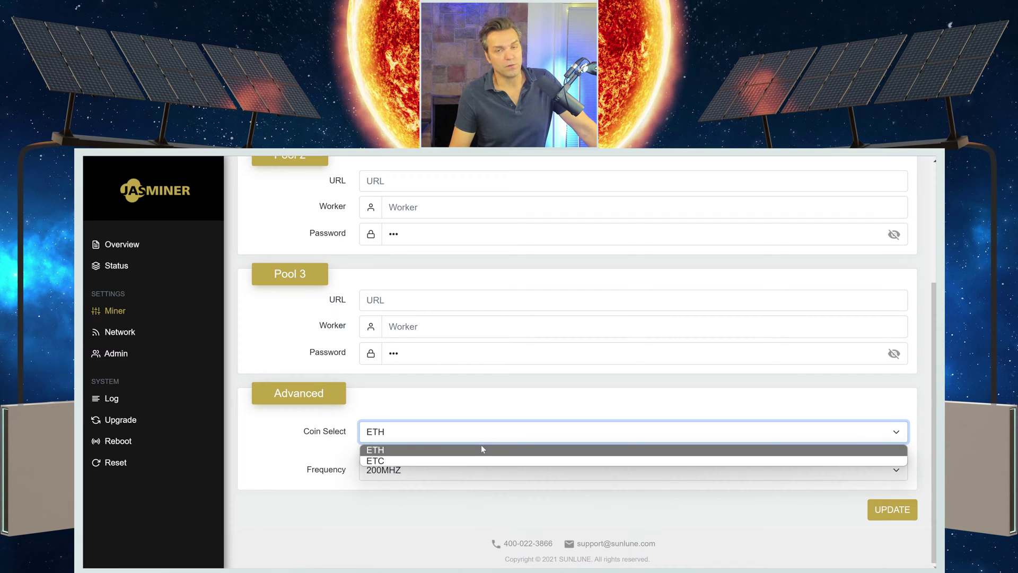
left_click(483, 449)
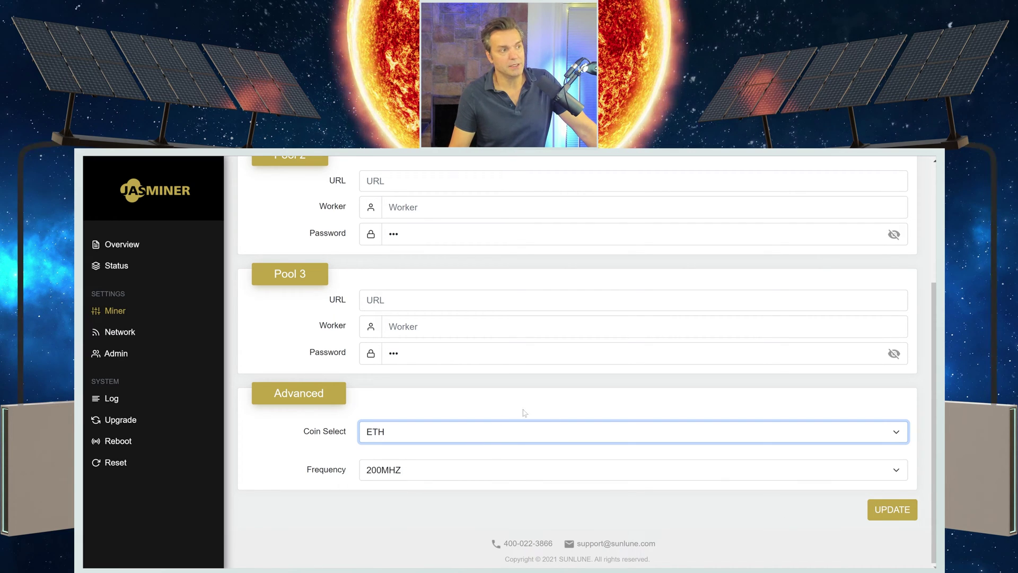
Keep Frequency at 200MHZ and set Coin Select to ETC.
left_click(438, 471)
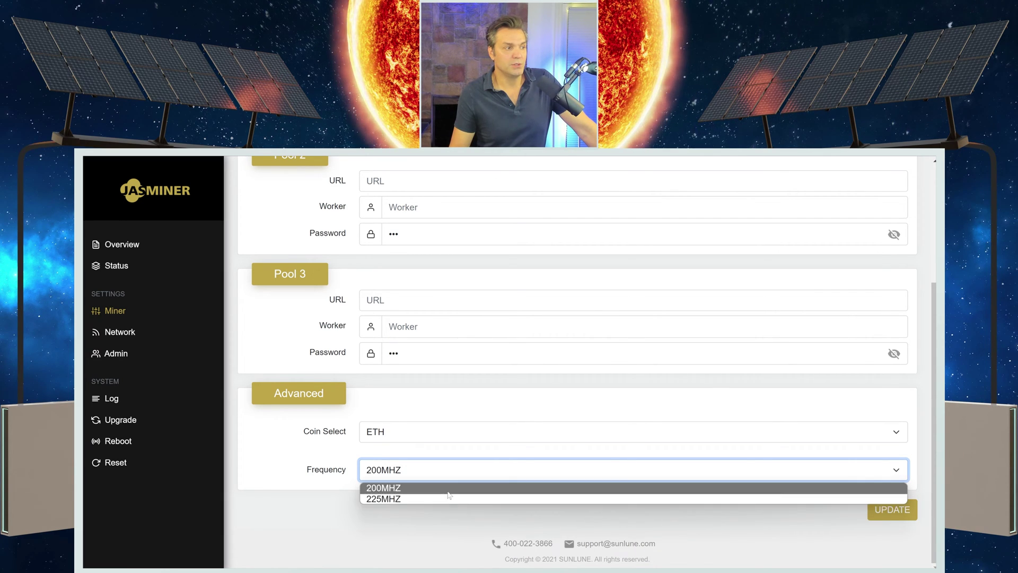
left_click(449, 492)
left_click(469, 470)
left_click(462, 434)
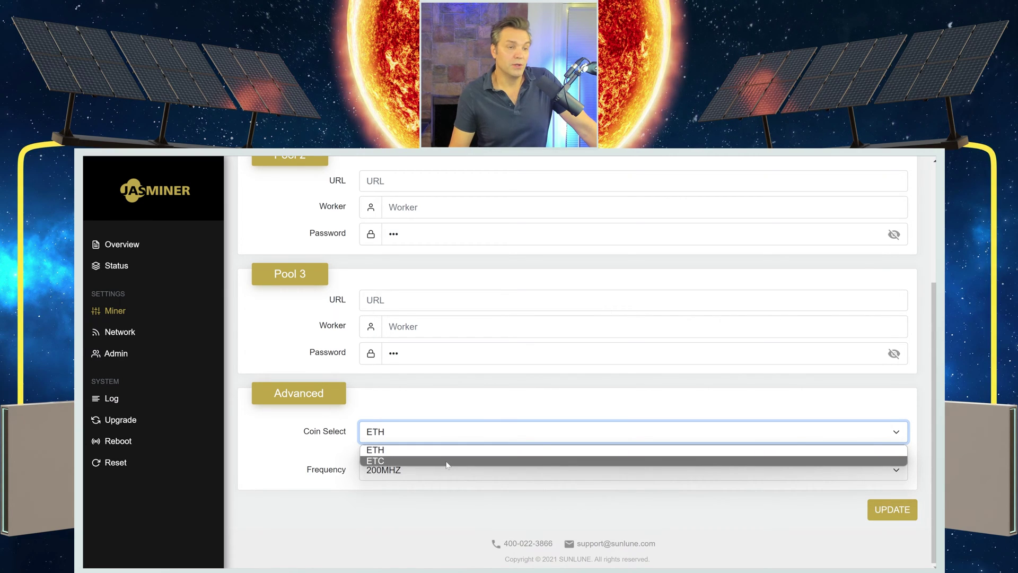
left_click(451, 461)
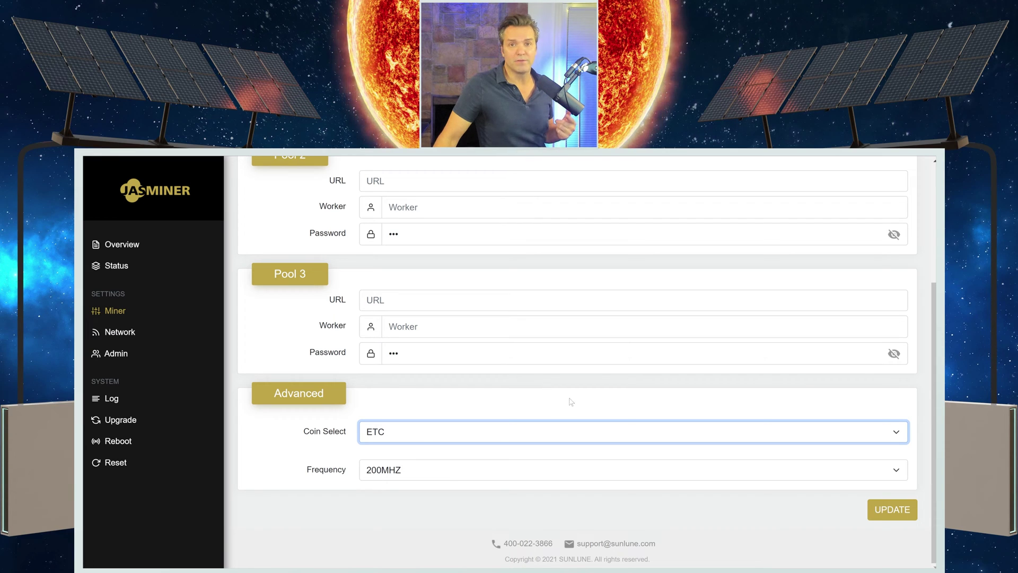
scroll(574, 400, "up", 4)
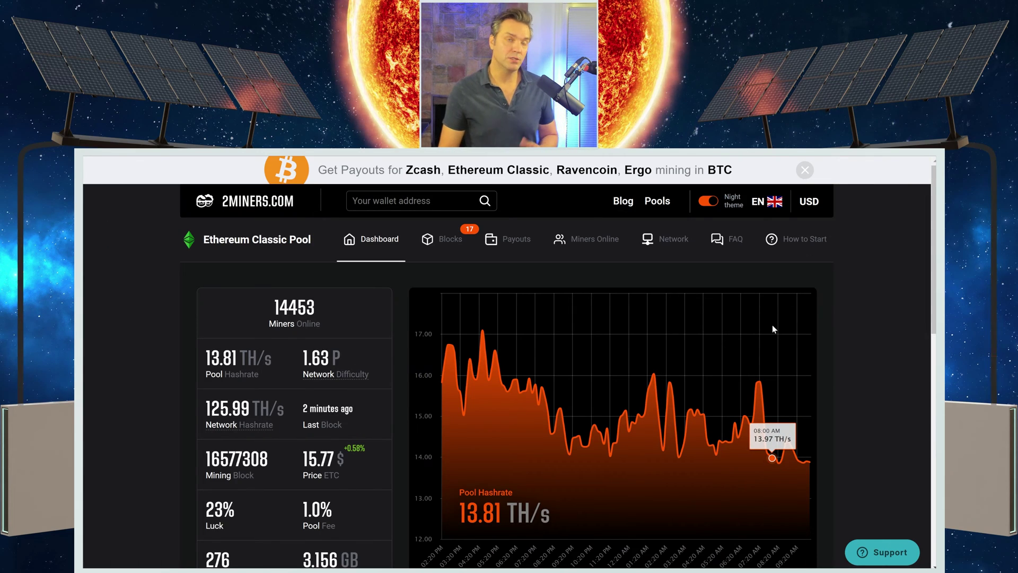
Copy the 2Miners USA server address us-etc.2miners.com:1010 and return to the miner window.
scroll(900, 275, "down", 3)
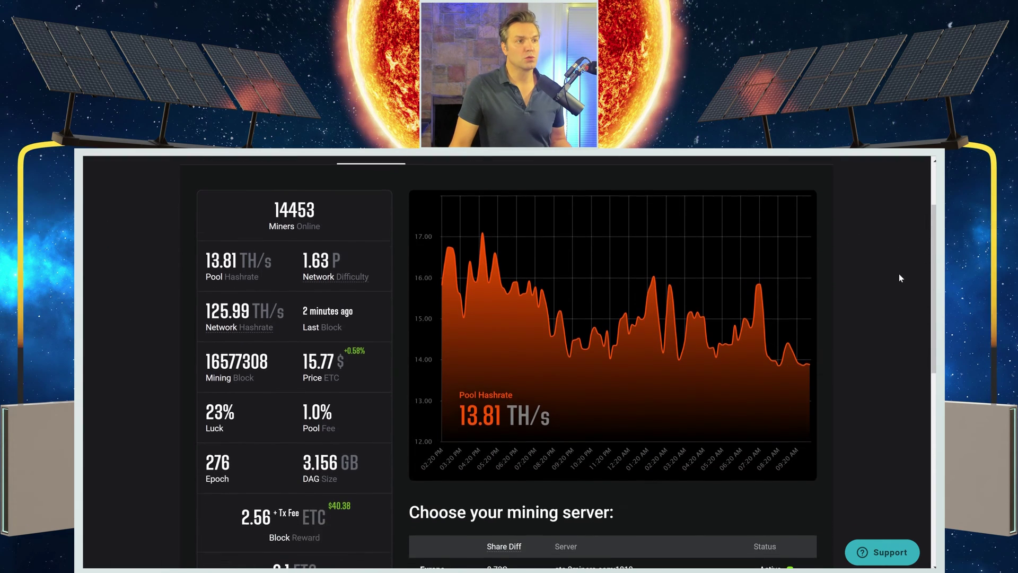
scroll(899, 278, "down", 1)
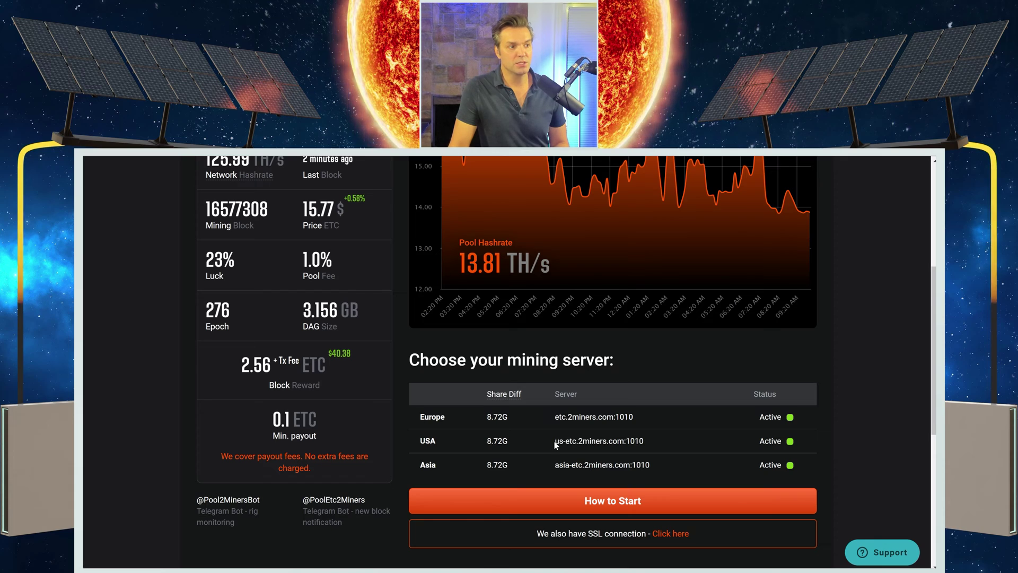
left_click_drag(555, 444, 584, 445)
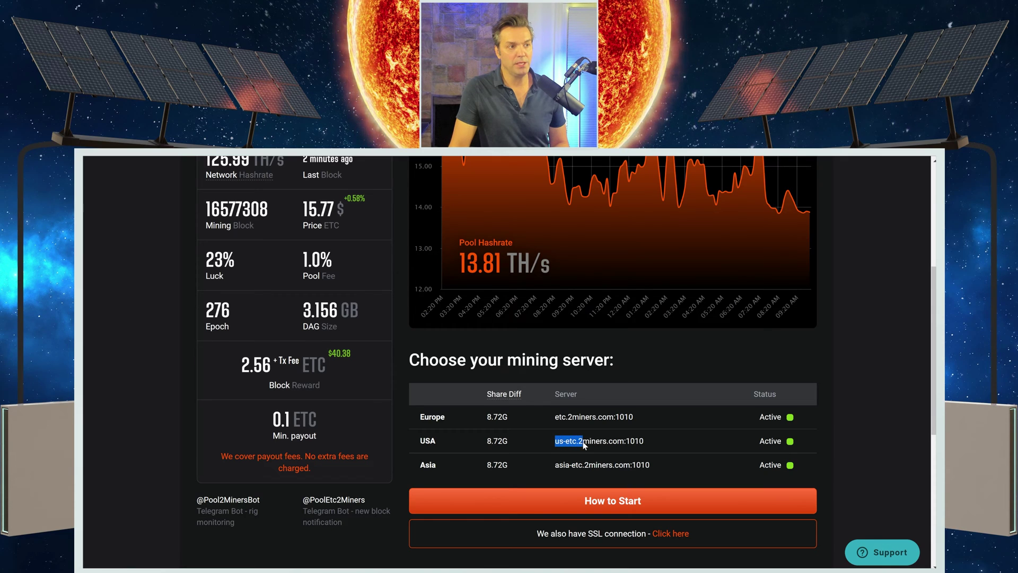
right_click(643, 443)
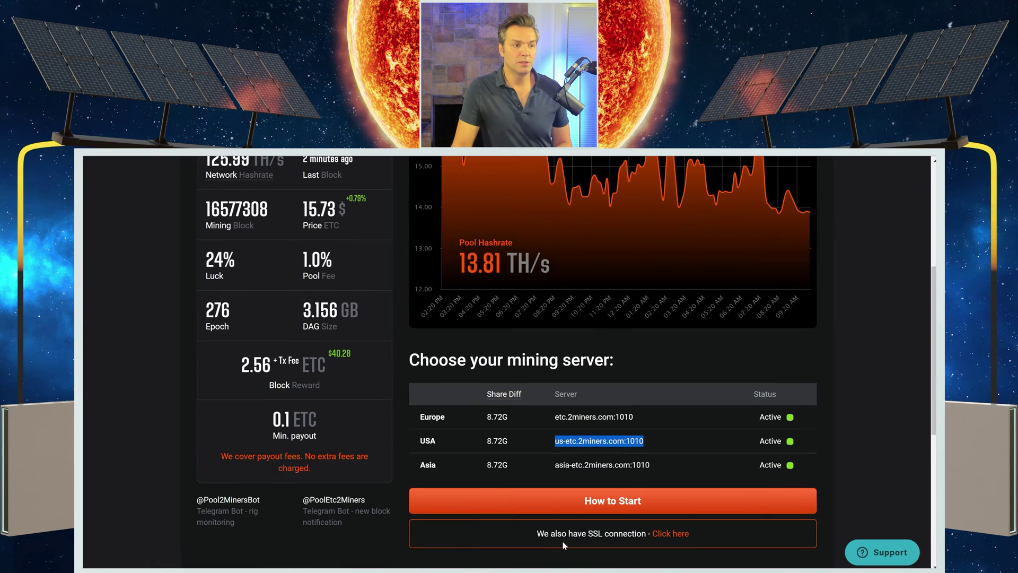
left_click(565, 547)
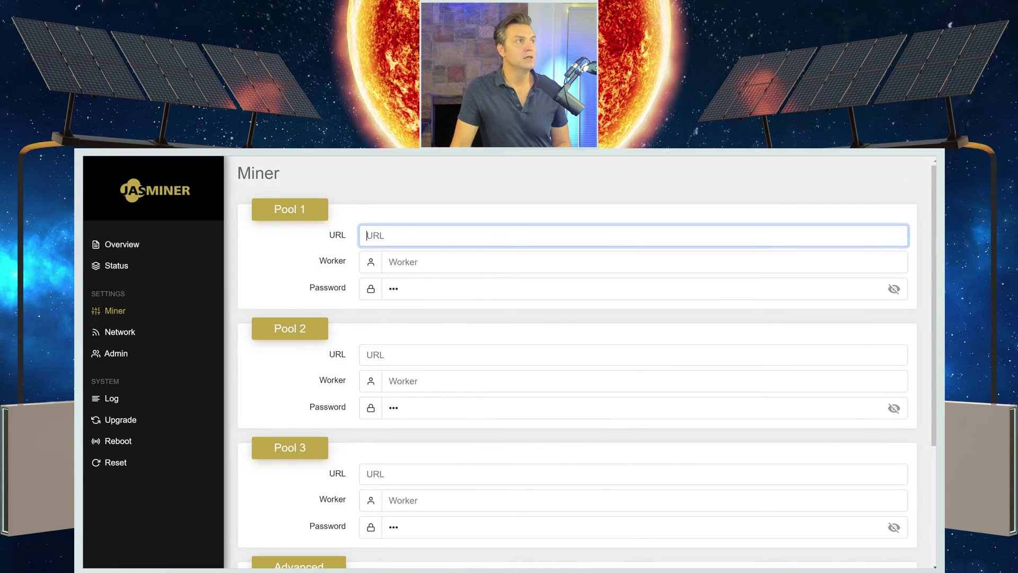
Paste us-etc.2miners.com:1010 into the Pool 1 URL and start filling the Worker field.
right_click(406, 235)
left_click(470, 376)
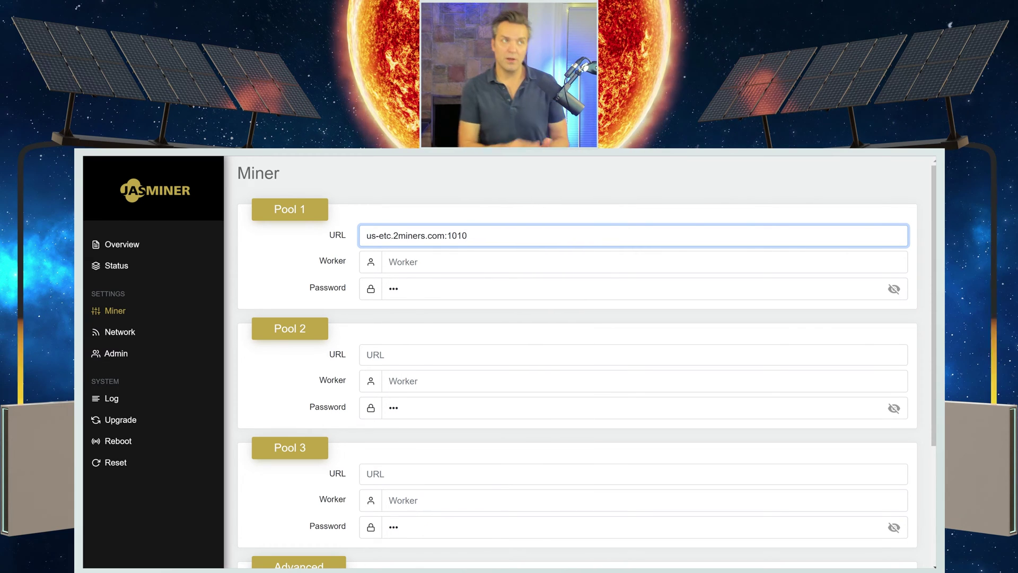
left_click(403, 262)
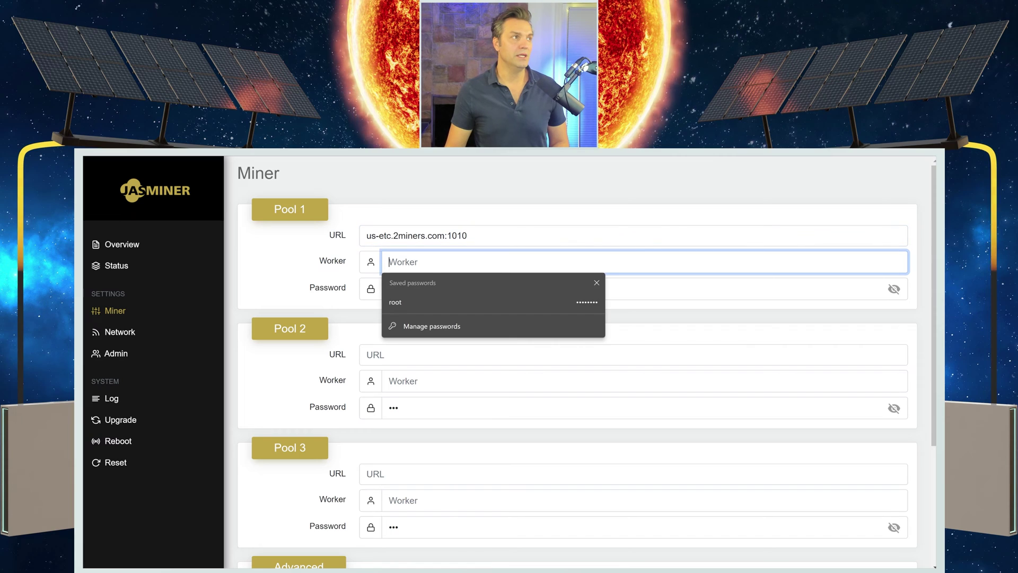
left_click(717, 200)
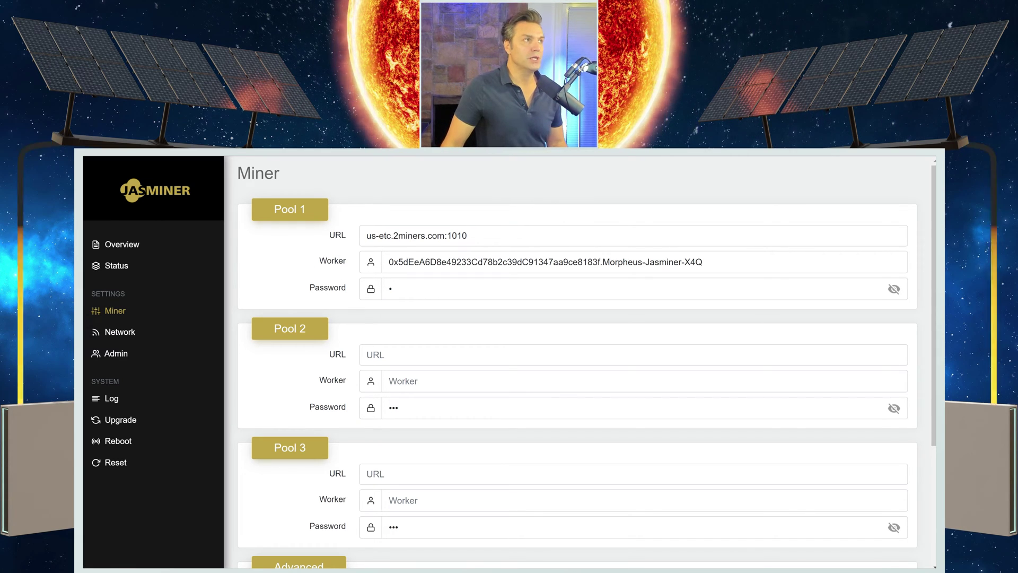
left_click(389, 262)
left_click_drag(403, 262, 572, 262)
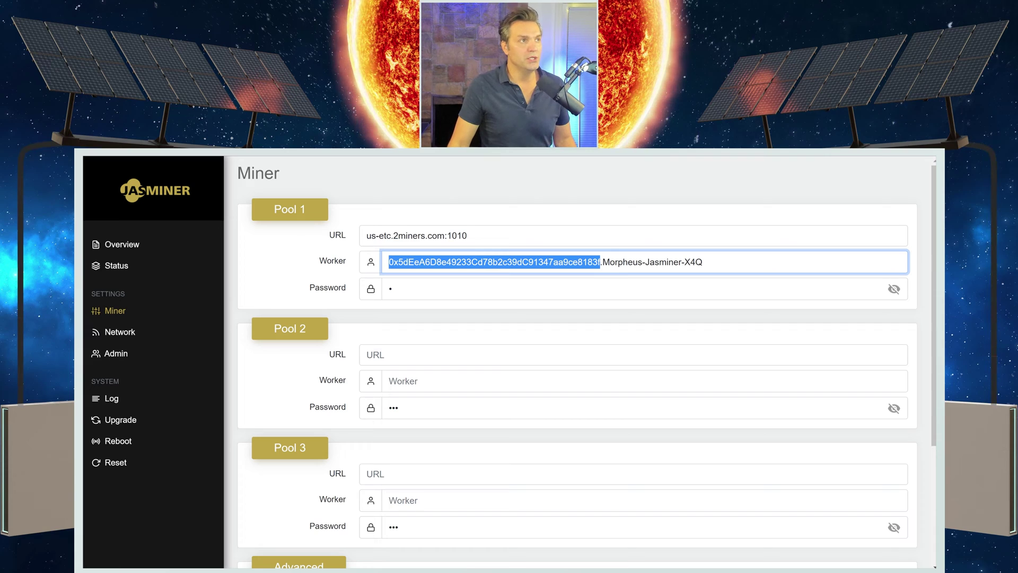
left_click(599, 262)
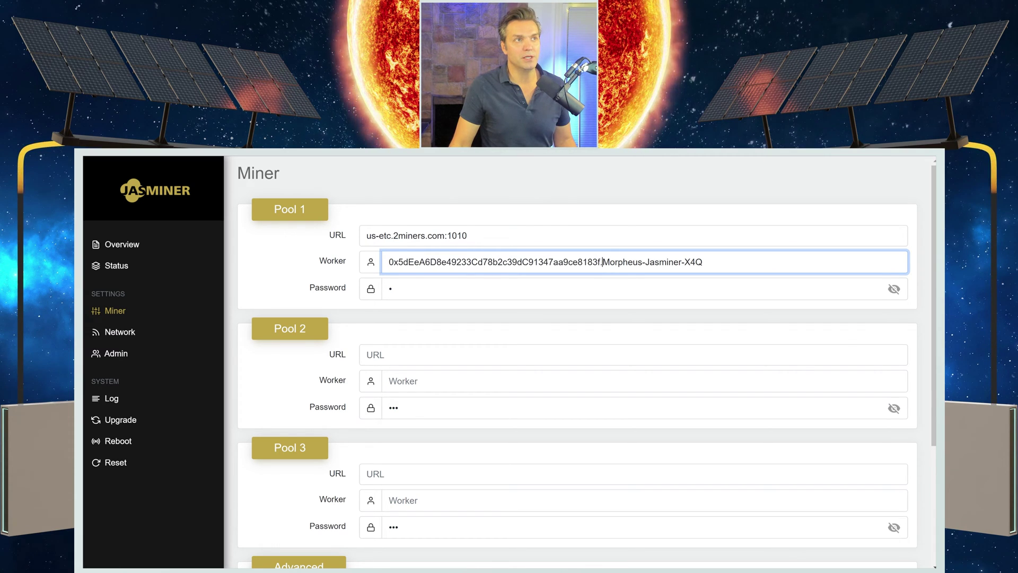
left_click_drag(602, 262, 684, 262)
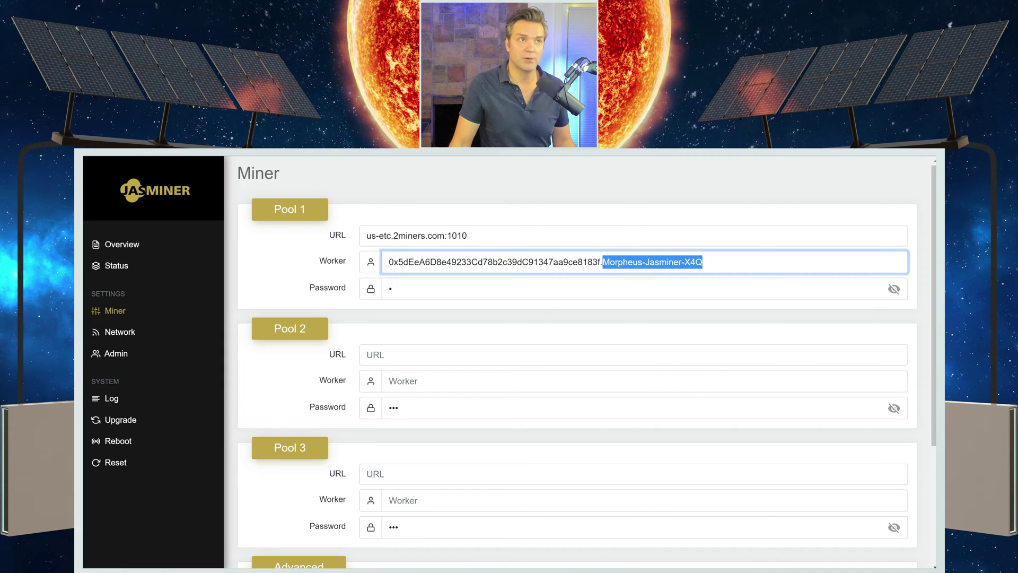
mouse_move(685, 262)
left_mouse_down()
mouse_move(641, 262)
mouse_move(689, 262)
left_mouse_up()
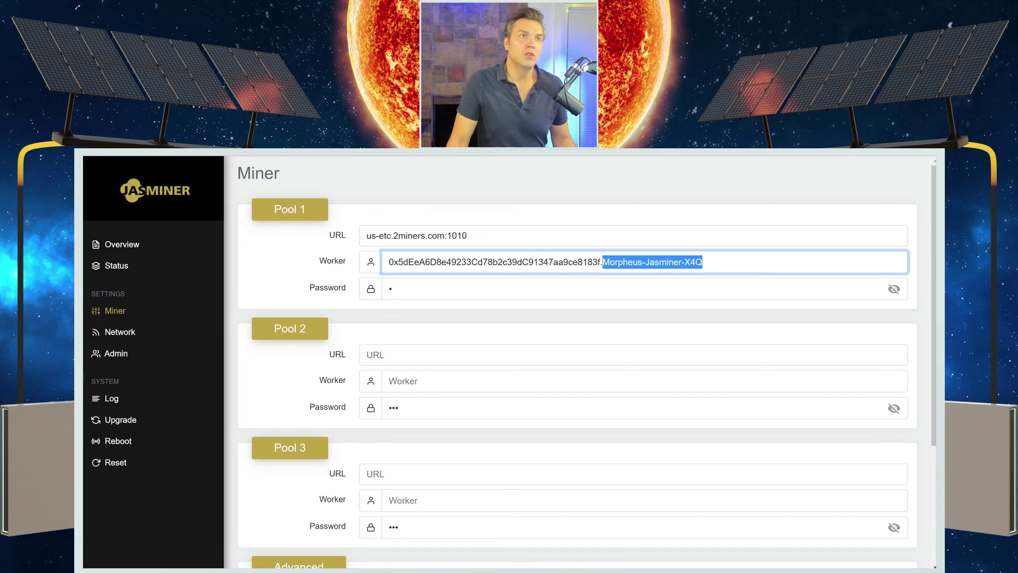
left_click(703, 262)
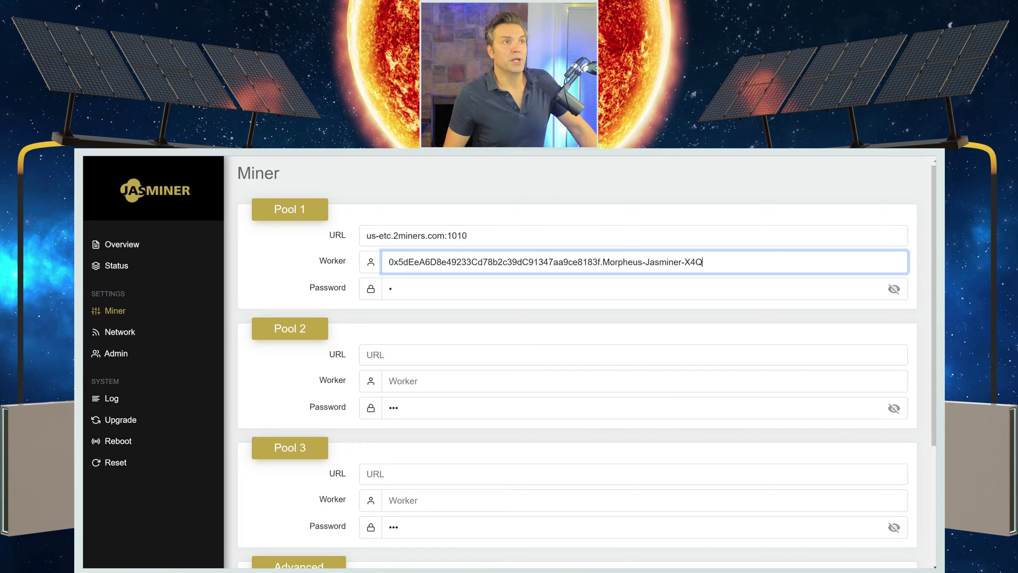
left_click_drag(646, 262, 655, 262)
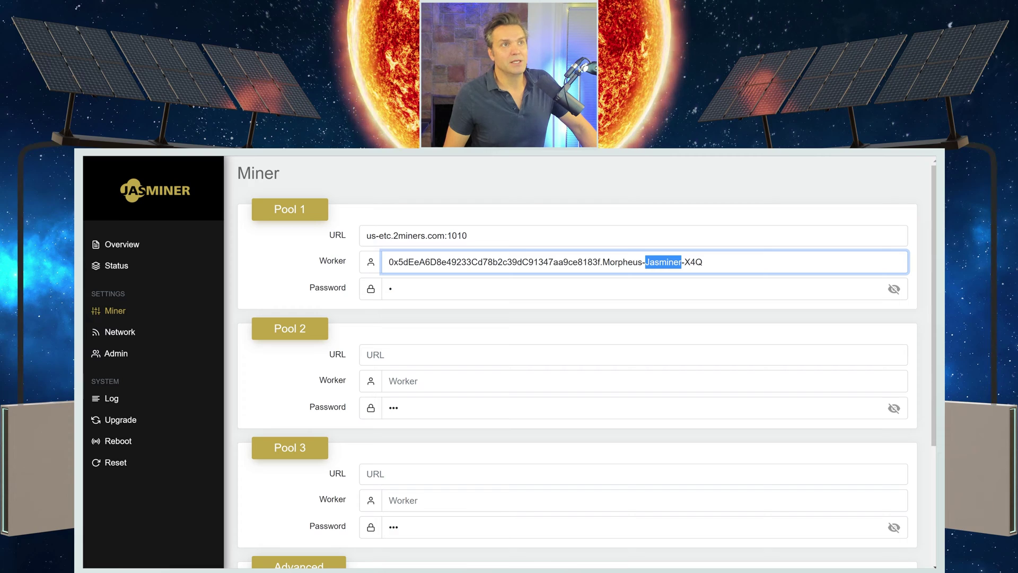
left_click(684, 262)
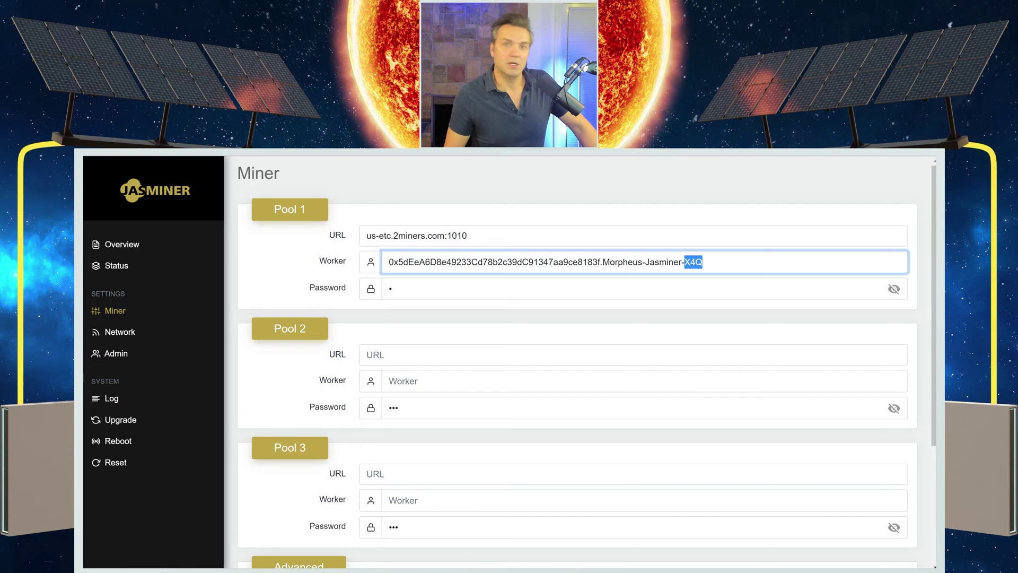
left_click(703, 262)
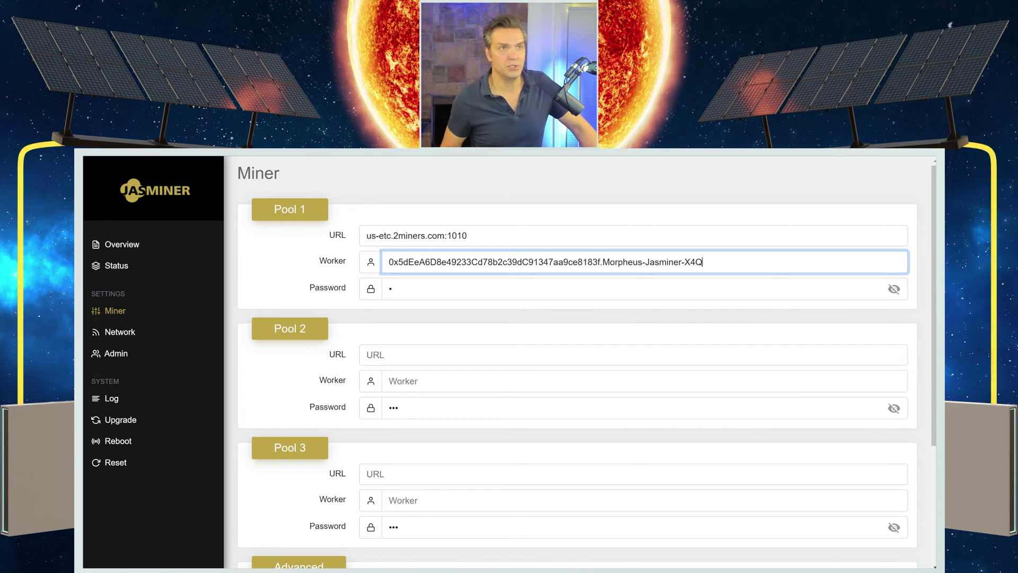
left_click(393, 288)
left_click_drag(393, 289, 370, 290)
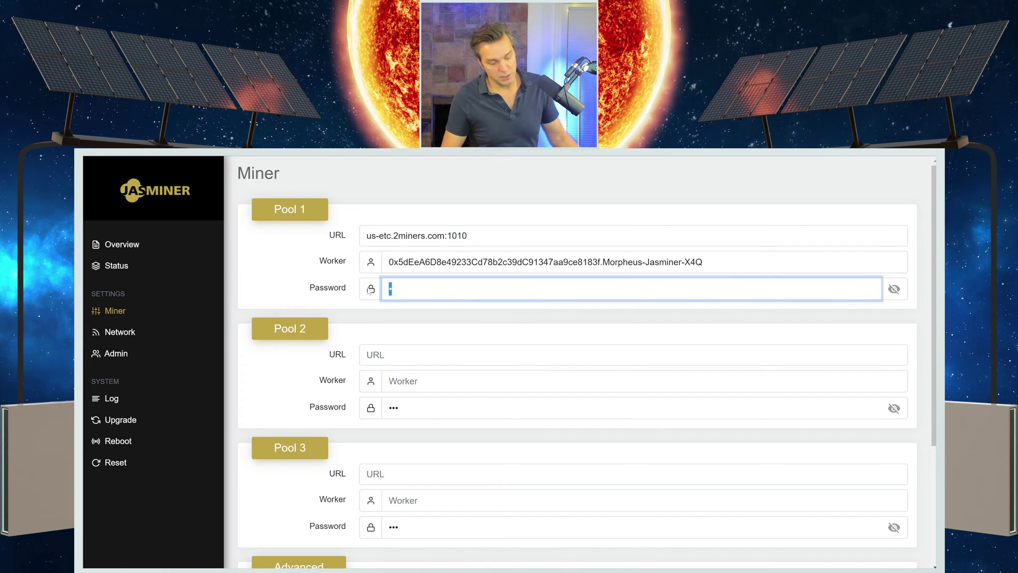
type("x")
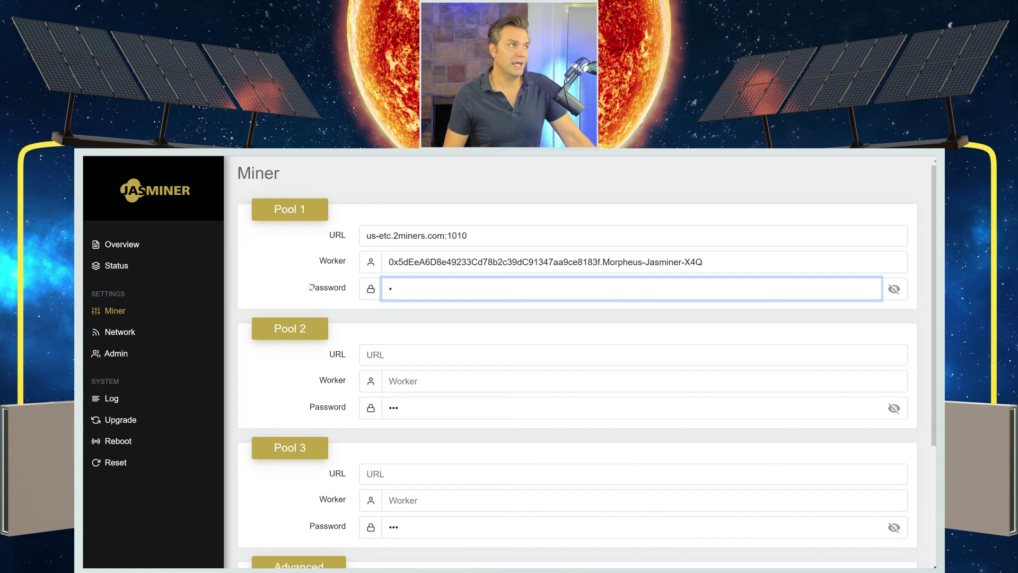
scroll(371, 361, "down", 5)
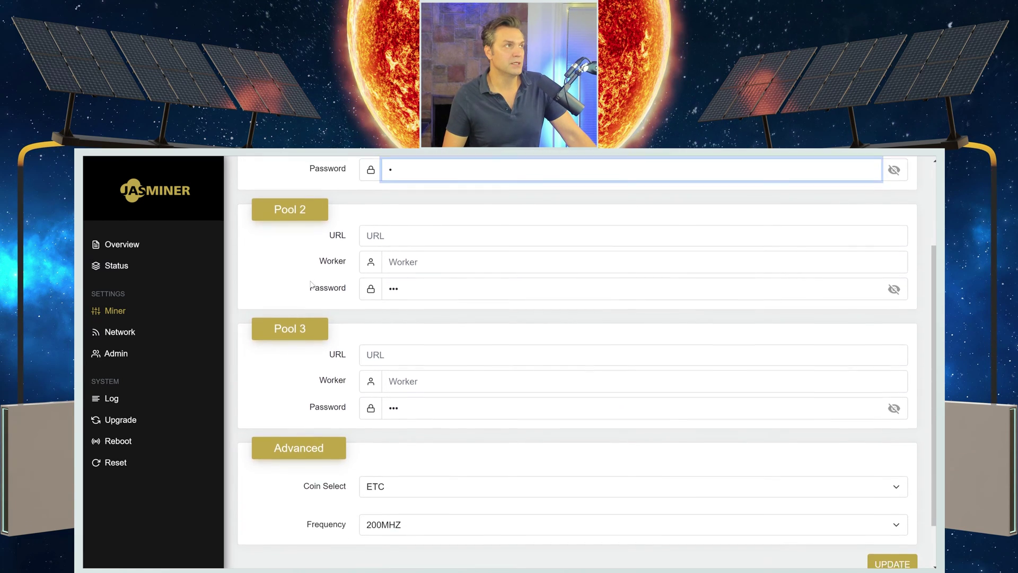
left_click(425, 438)
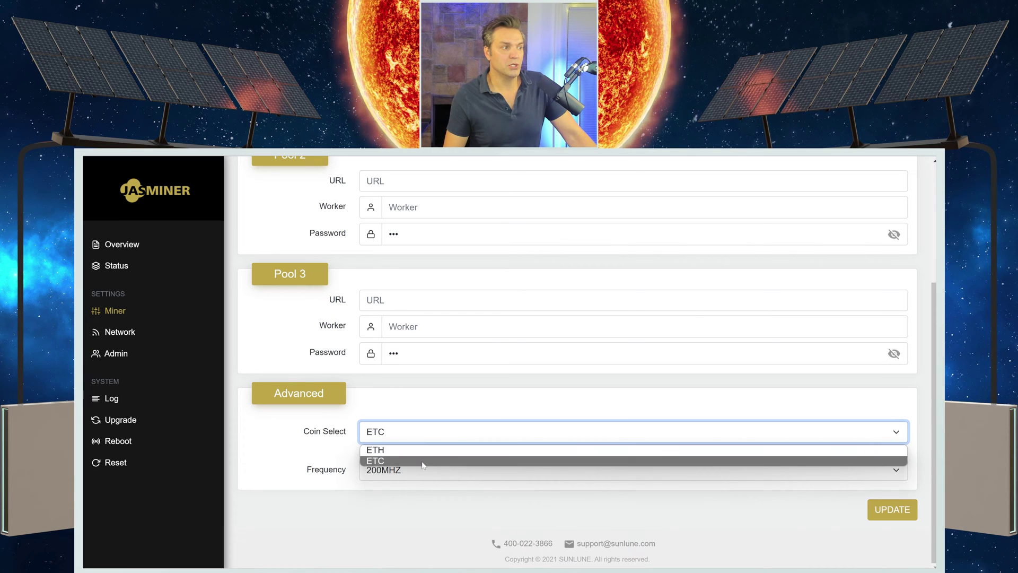
left_click(424, 441)
left_click(419, 441)
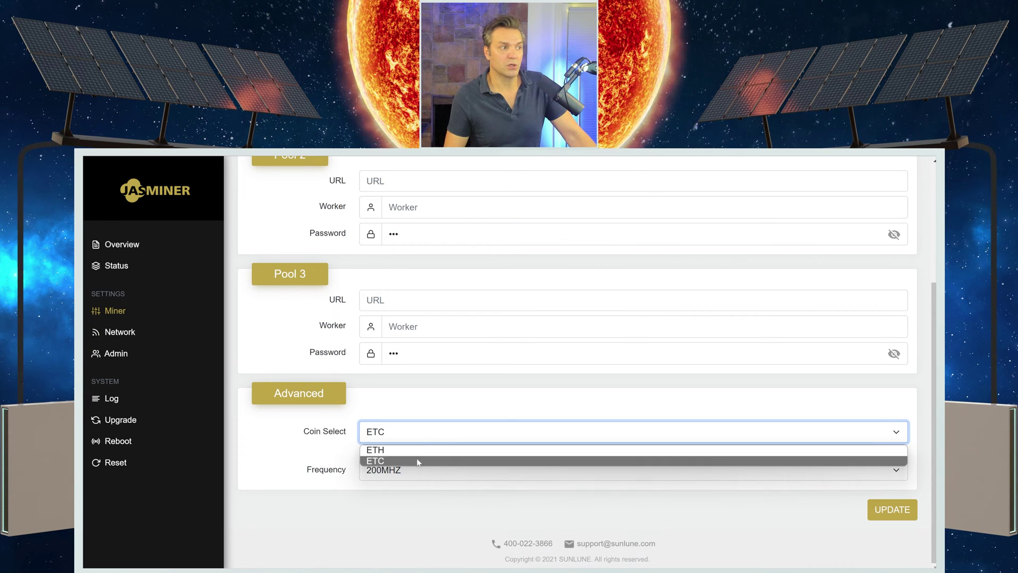
left_click(418, 460)
Switch Coin Select to ETH and back to ETC, with frequency still 200MHZ.
scroll(318, 411, "up", 5)
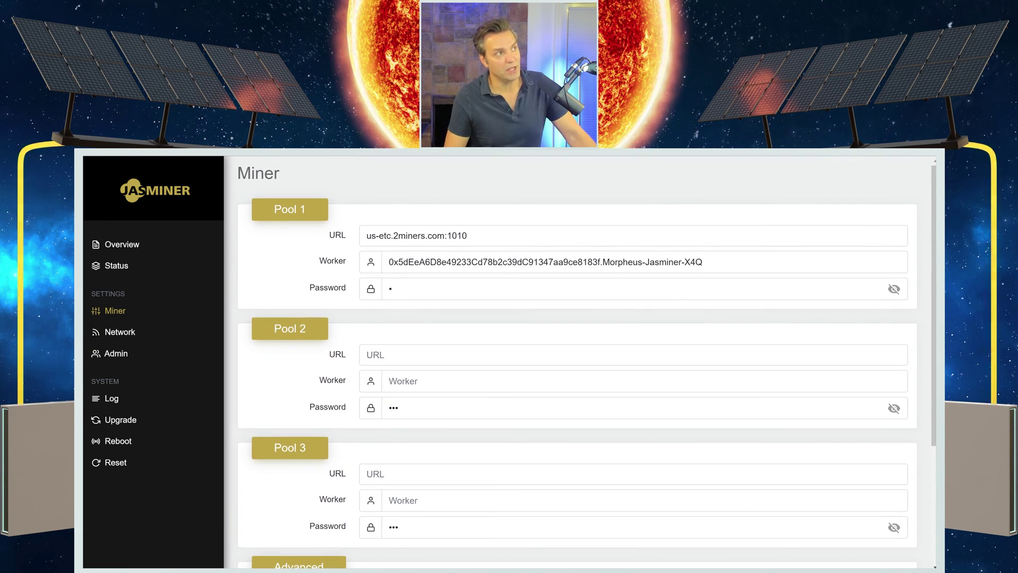
scroll(297, 305, "down", 4)
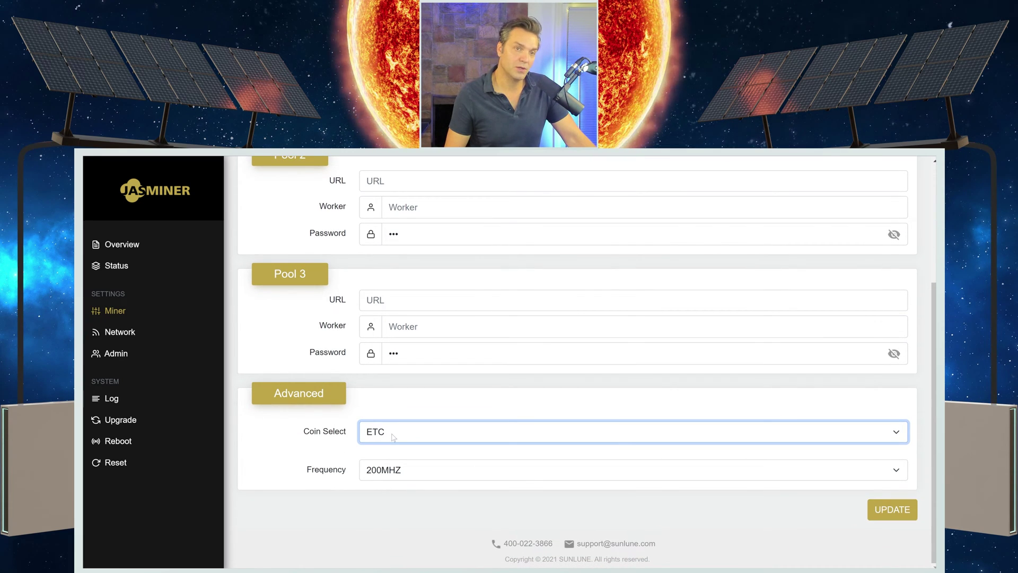
scroll(344, 345, "up", 3)
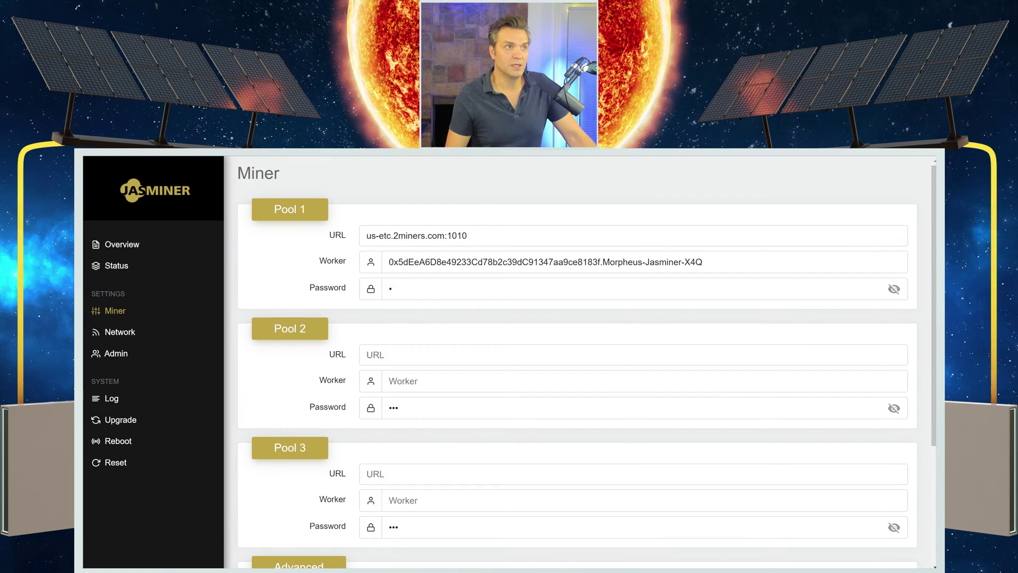
scroll(419, 371, "down", 4)
left_click(419, 438)
left_click(403, 450)
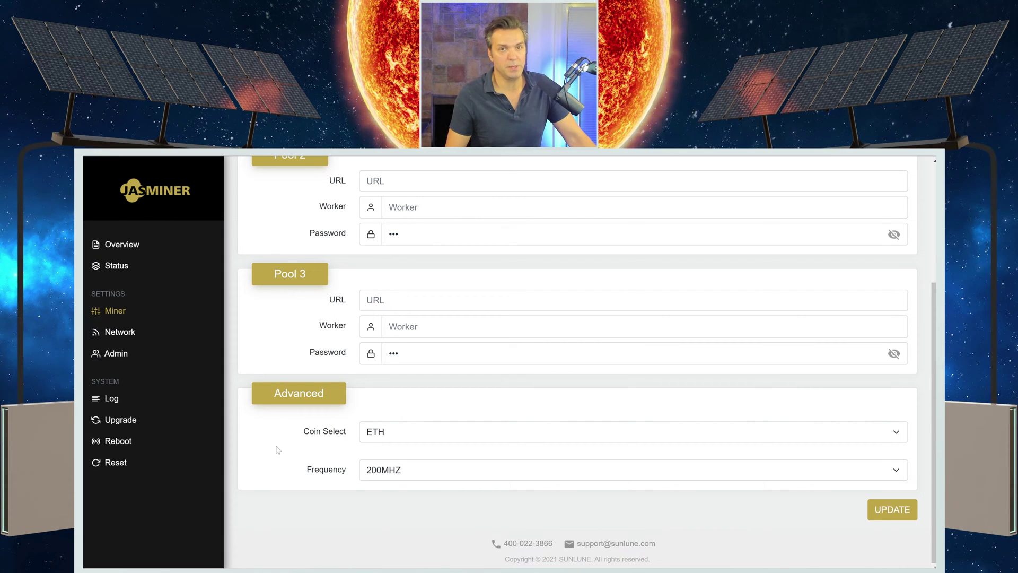
scroll(276, 450, "up", 6)
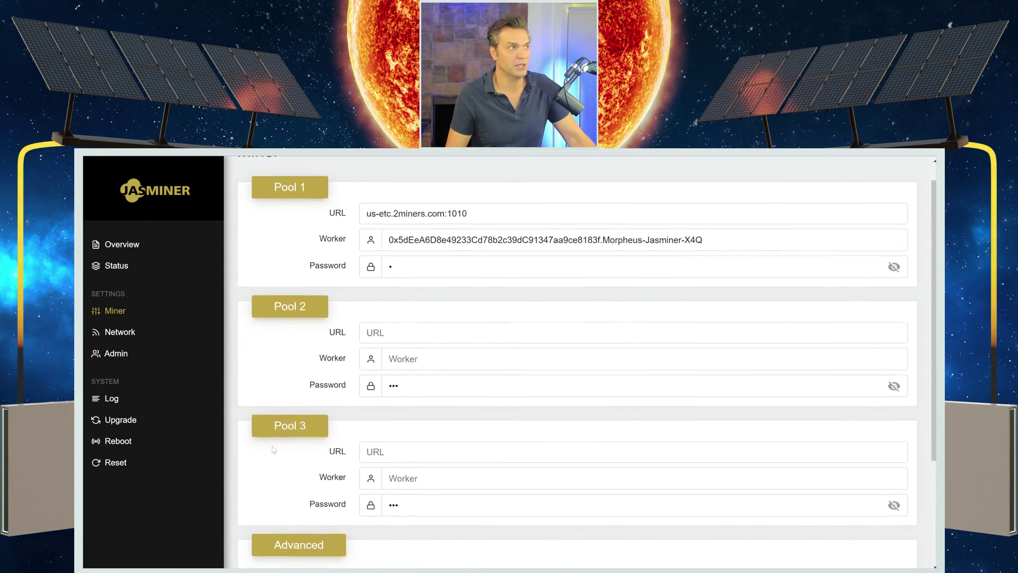
scroll(276, 450, "down", 6)
left_click(381, 438)
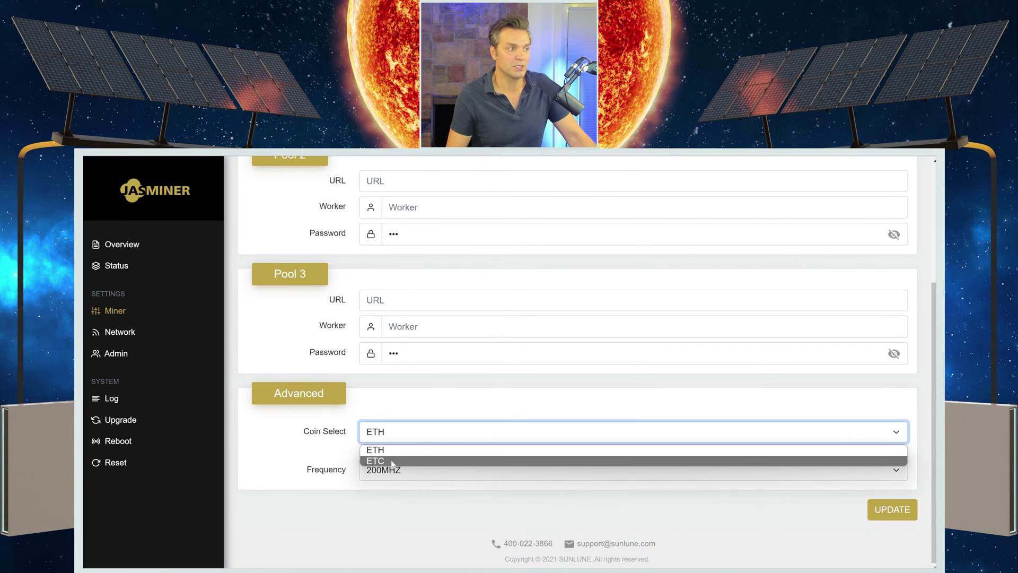
left_click(382, 460)
scroll(382, 460, "up", 5)
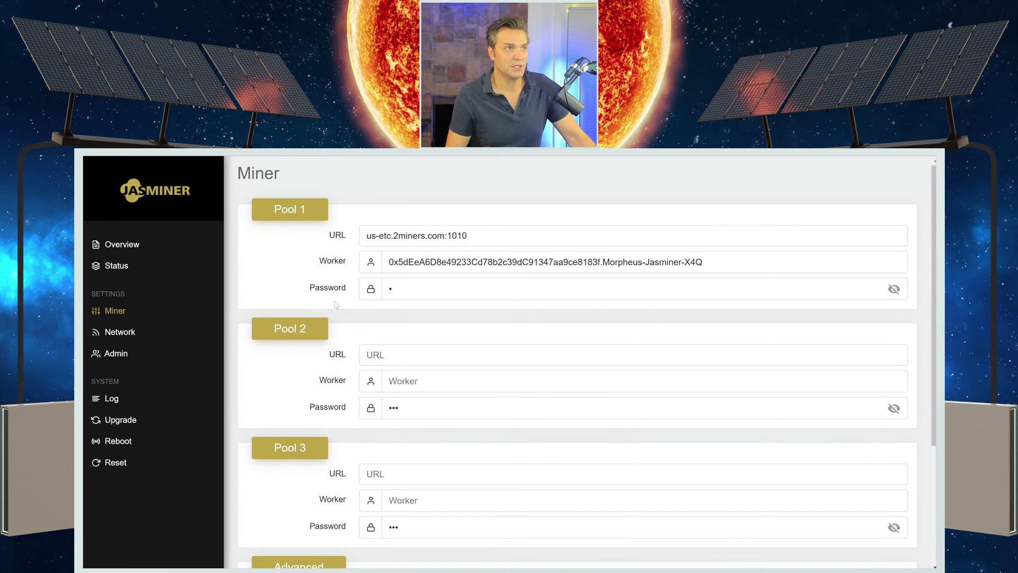
scroll(298, 314, "down", 5)
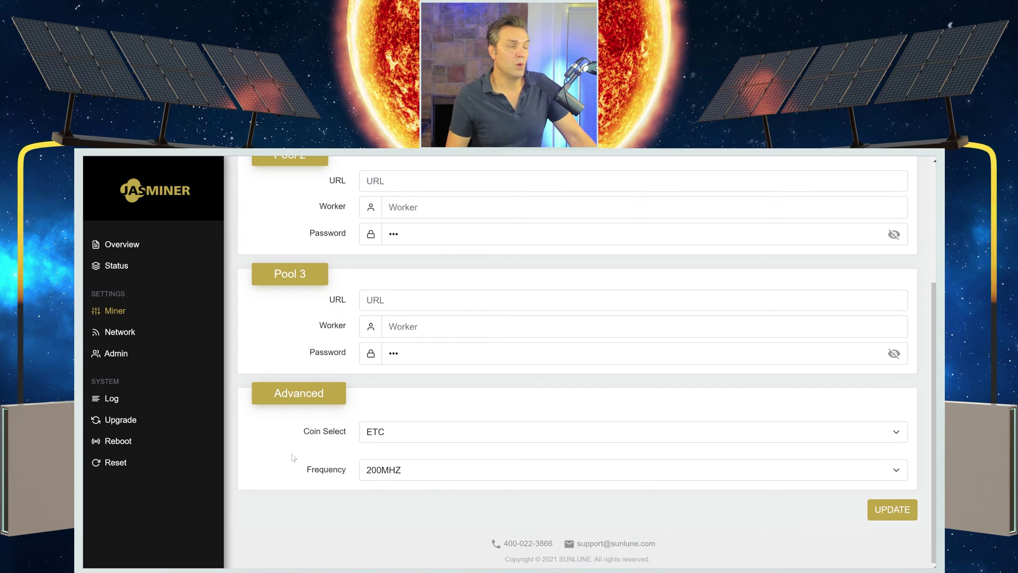
Set the chip frequency to 225MHZ and apply the updated miner settings.
left_click(373, 470)
left_click(382, 498)
left_click(387, 469)
left_click(390, 487)
left_click(392, 479)
left_click(394, 496)
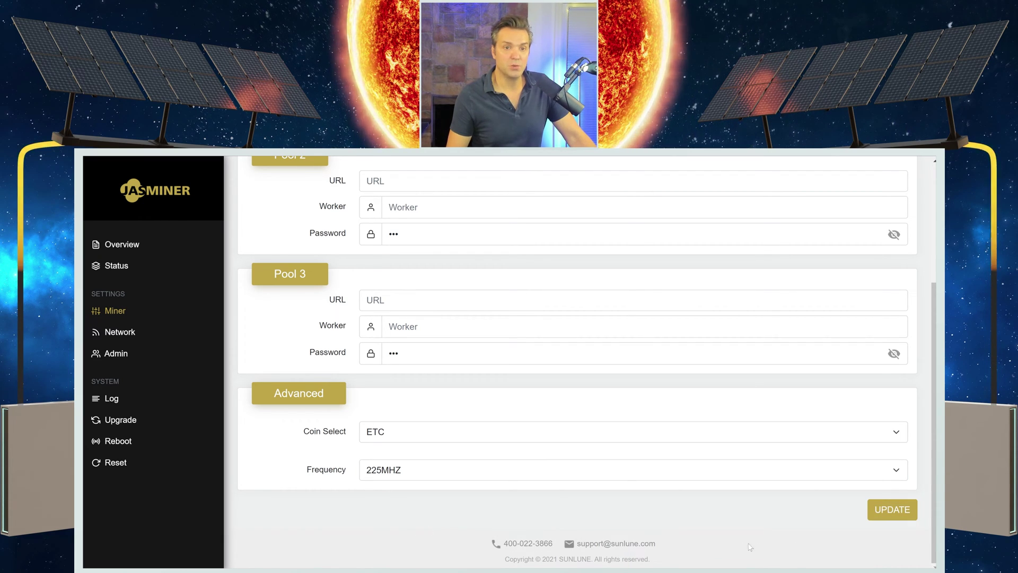
left_click(892, 513)
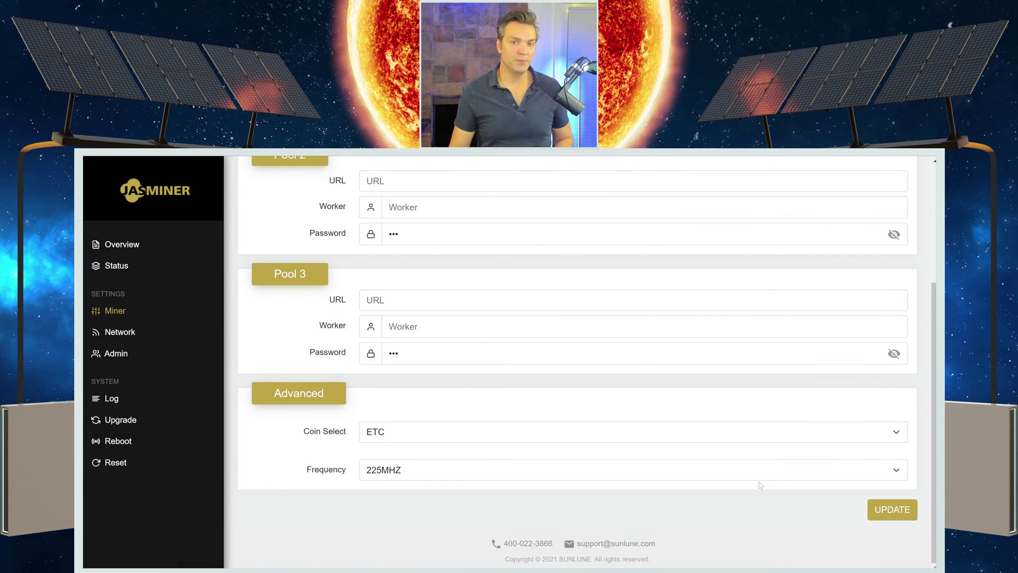
scroll(455, 452, "up", 1)
scroll(454, 452, "up", 3)
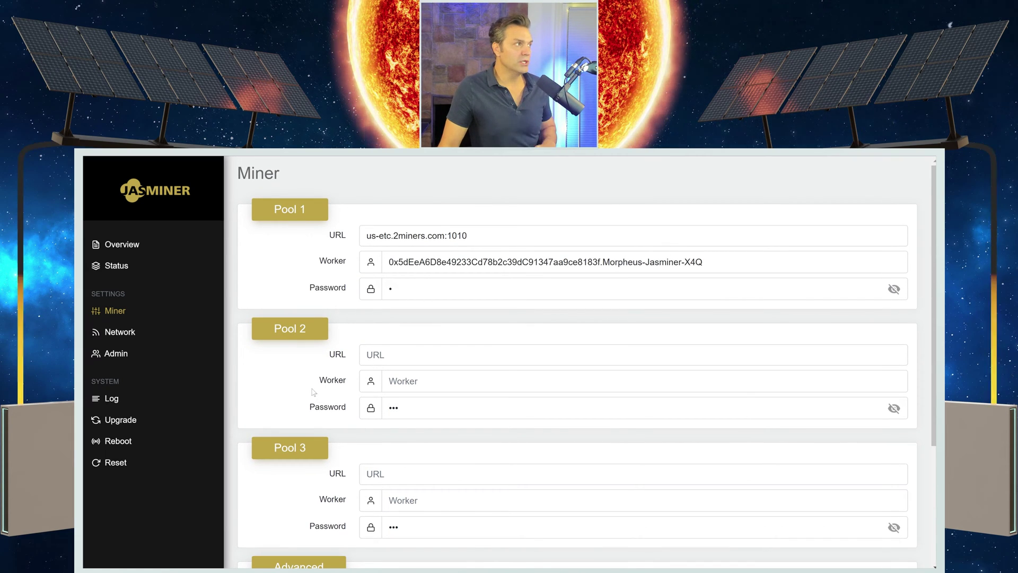
Check Miner Status: network connected, Pool 1 in use, boards at 225 frequency.
left_click(118, 265)
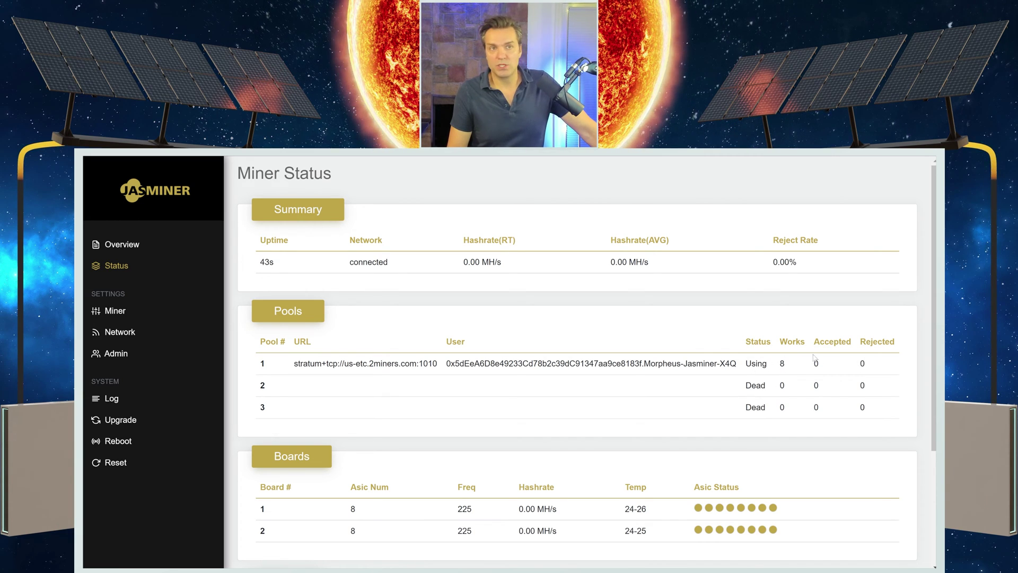
scroll(709, 374, "down", 1)
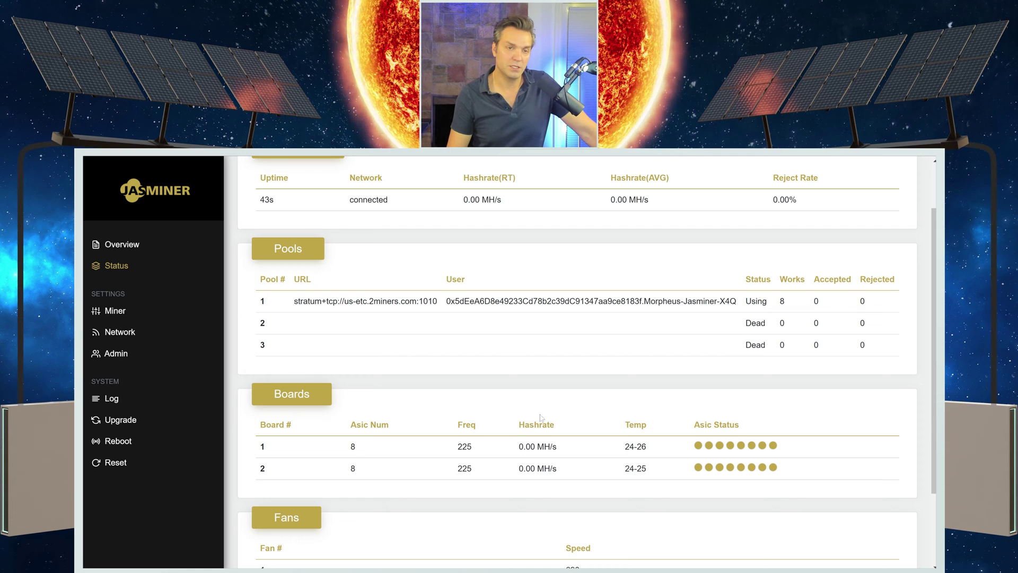
scroll(567, 407, "down", 2)
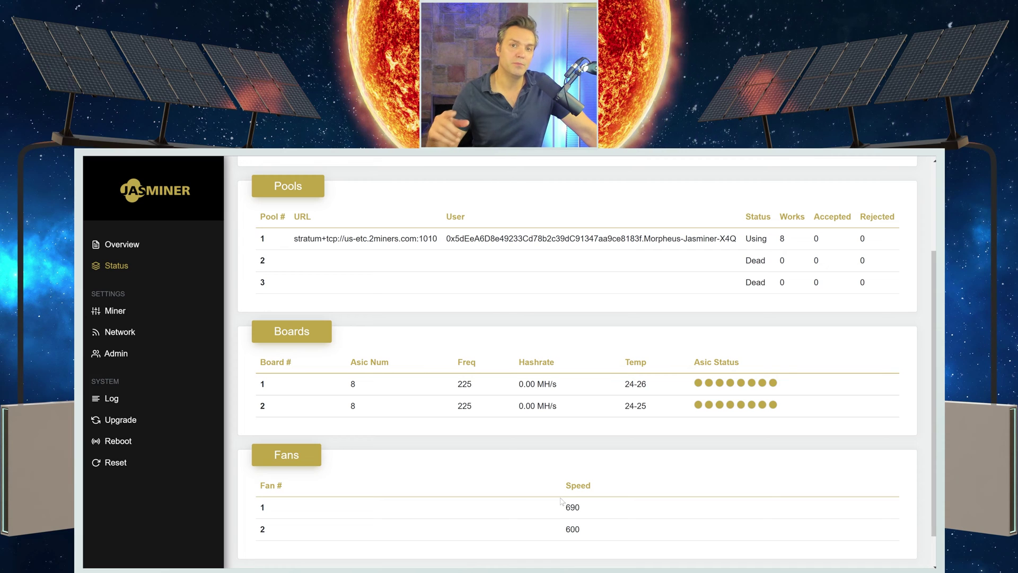
scroll(552, 496, "up", 4)
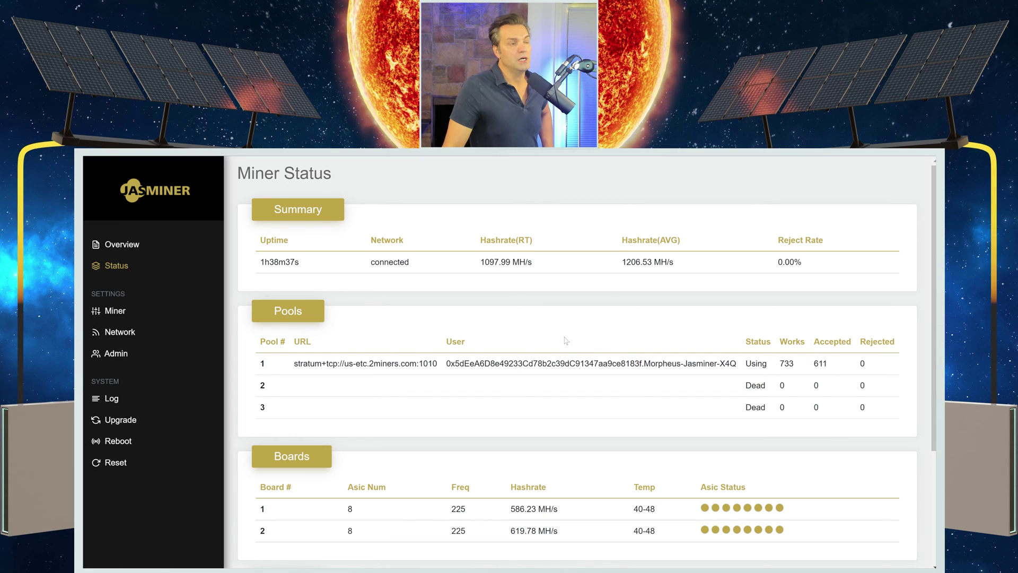
Review the status tables for 1097.99 MH/s real-time hashrate and 611 accepted shares.
scroll(582, 340, "down", 3)
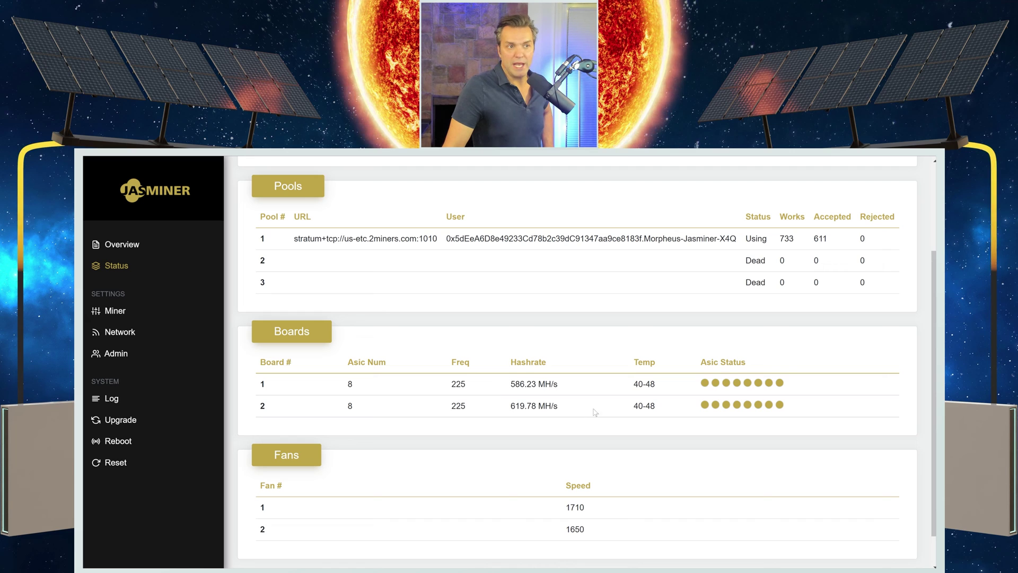
scroll(621, 408, "down", 1)
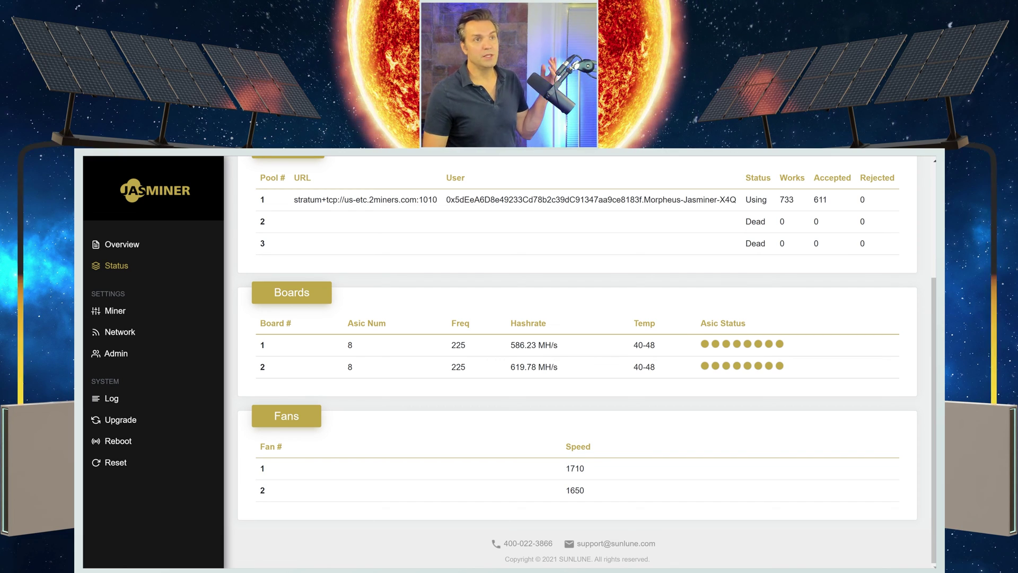
scroll(568, 454, "up", 3)
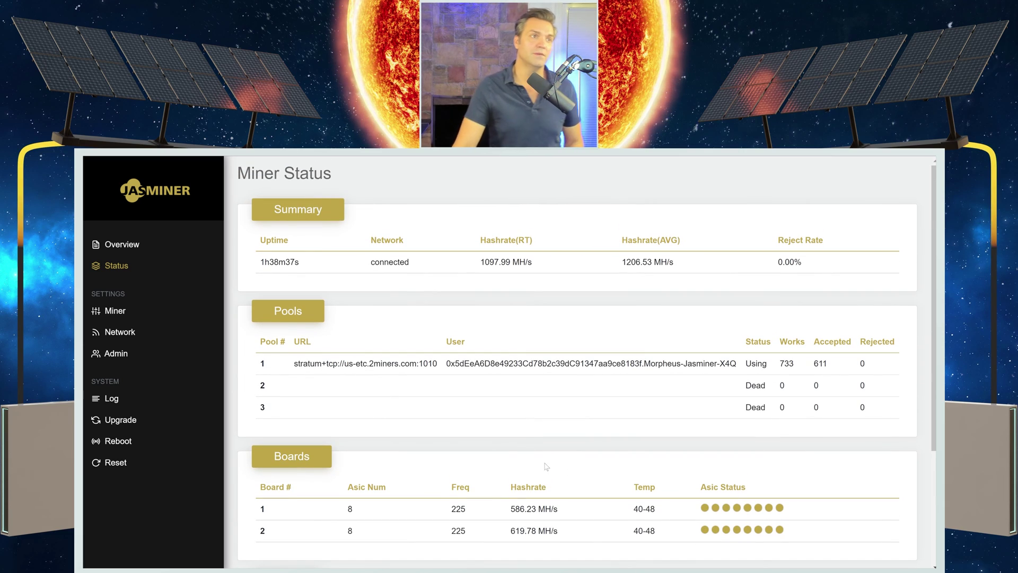